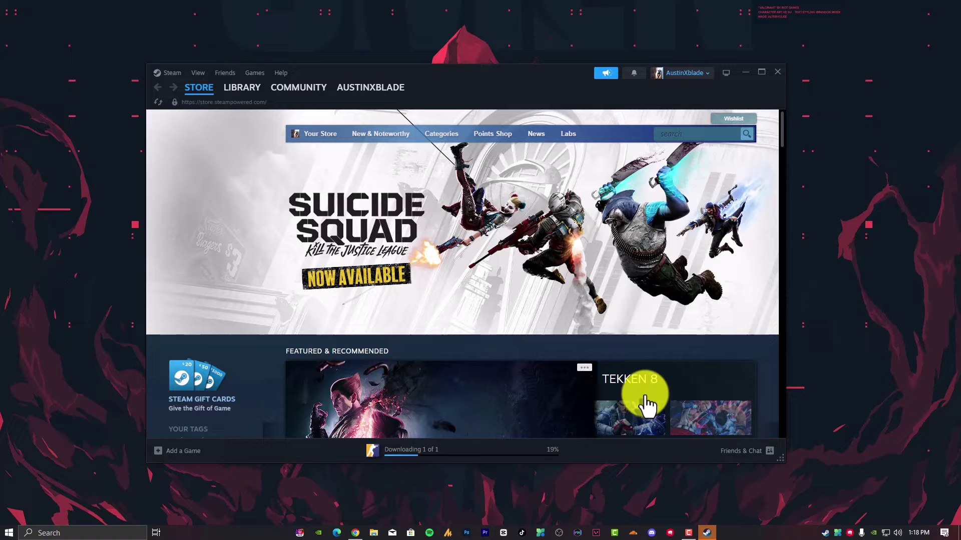
Minimize Steam and look through the Games folder on the GAMES (E:) drive in File Explorer
left_click(745, 72)
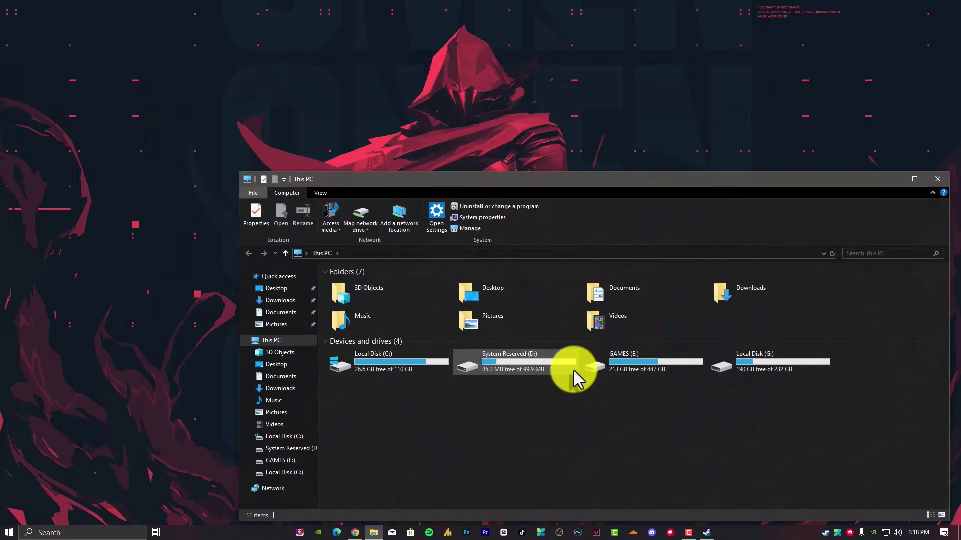
double_click(617, 367)
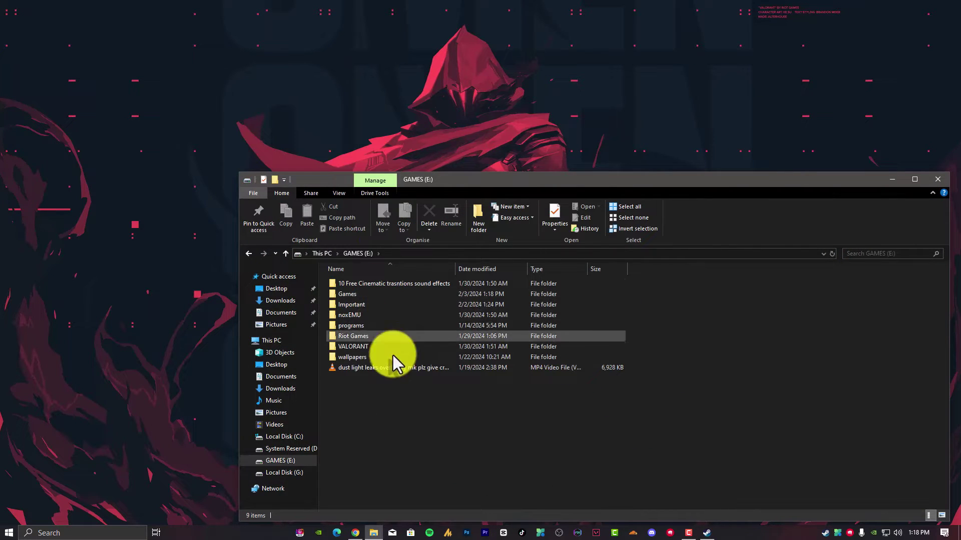
double_click(350, 294)
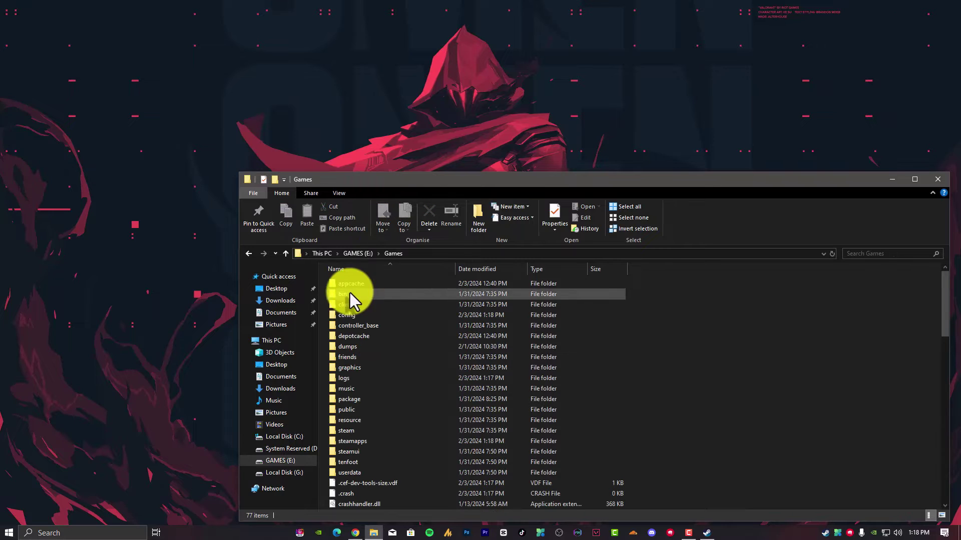
scroll(399, 405, "down", 13)
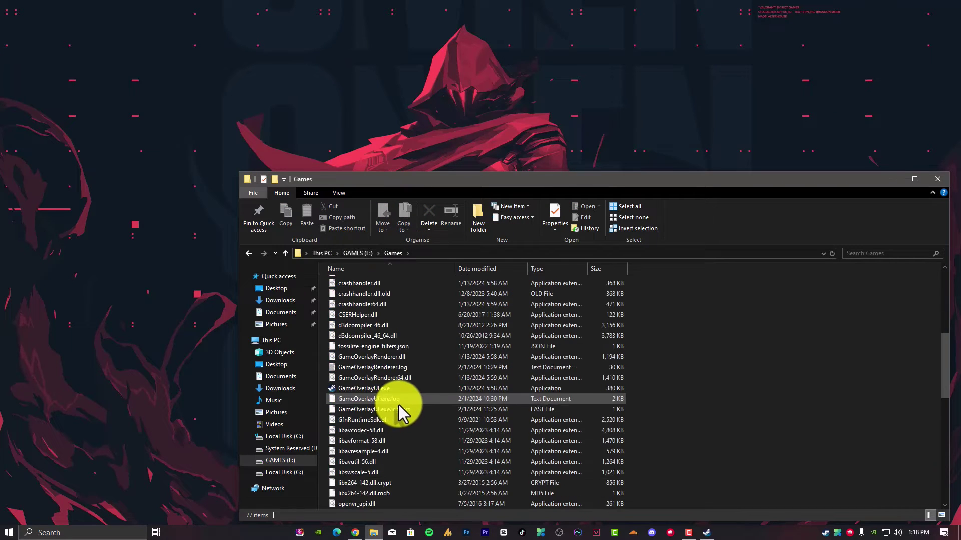
key("alt+Left")
key("alt+Left")
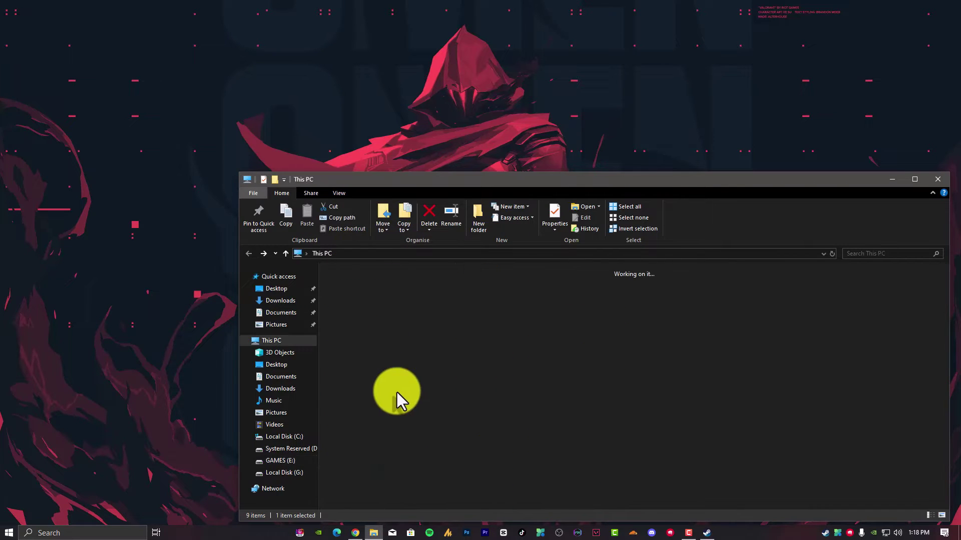
Check the GAMES (E:) and Local Disk (C:) drives for the folder where Steam is installed
right_click(619, 361)
left_click(654, 351)
left_click(750, 508)
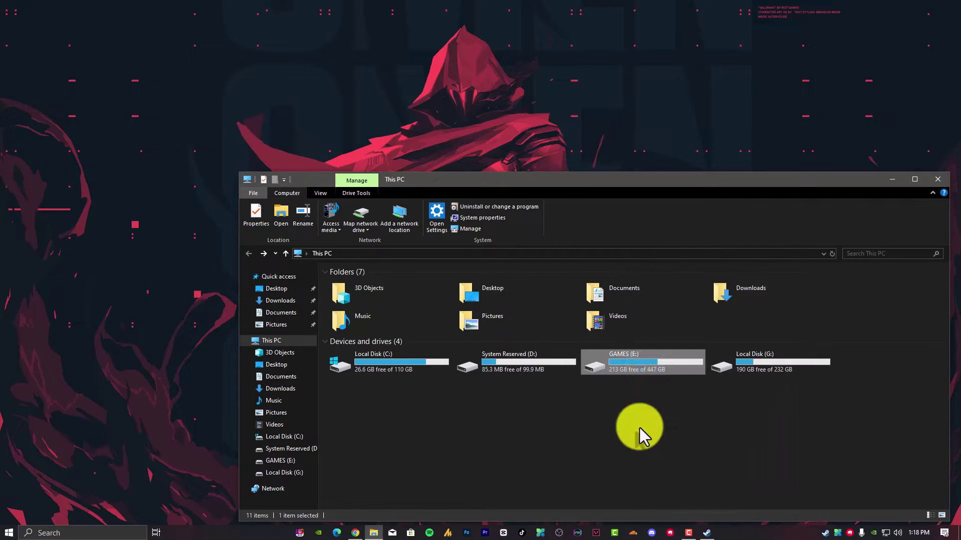
double_click(642, 371)
double_click(357, 296)
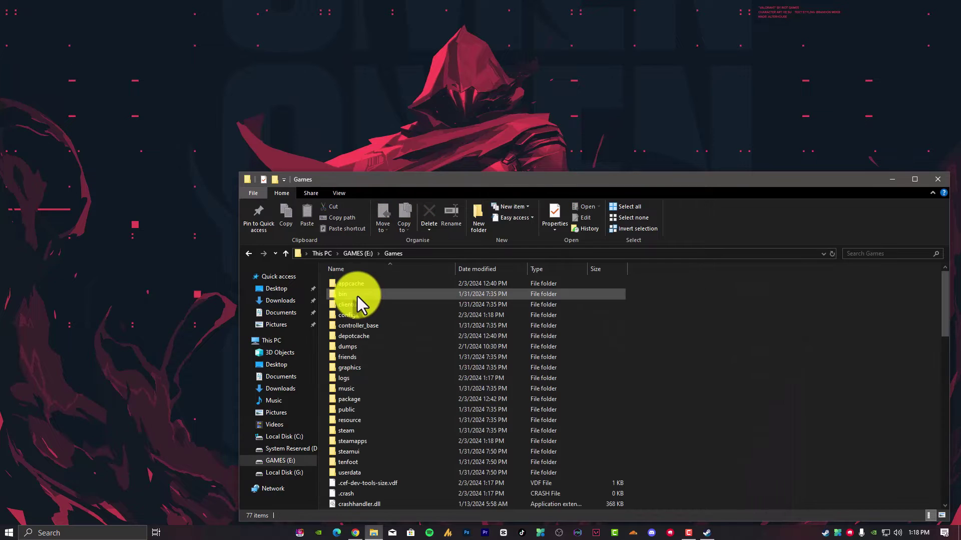
key("alt+Left")
right_click(359, 294)
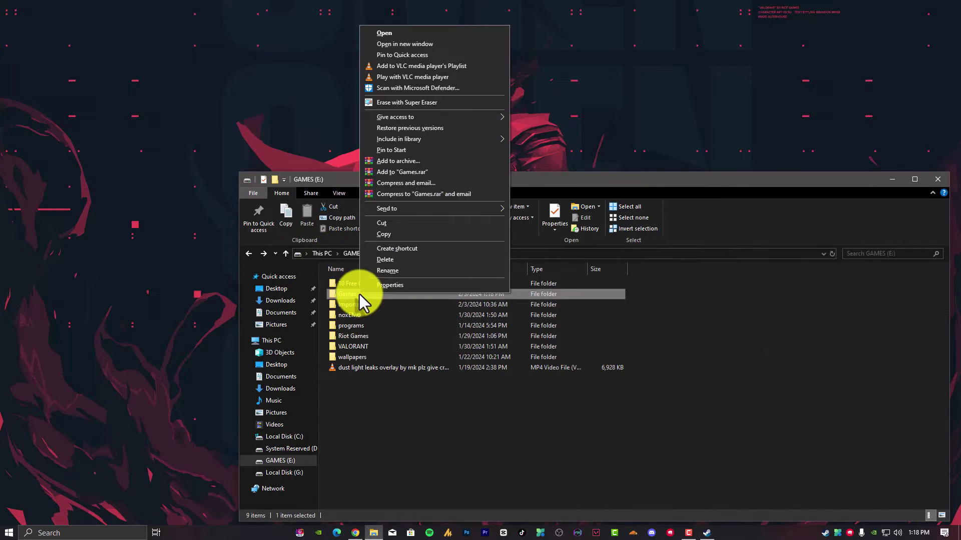
key("alt+Left")
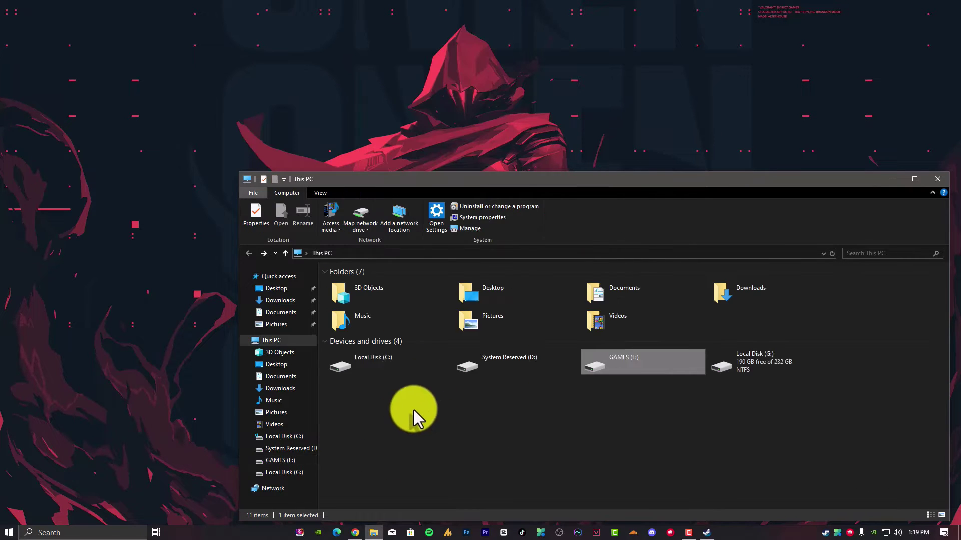
double_click(383, 380)
key("alt+Left")
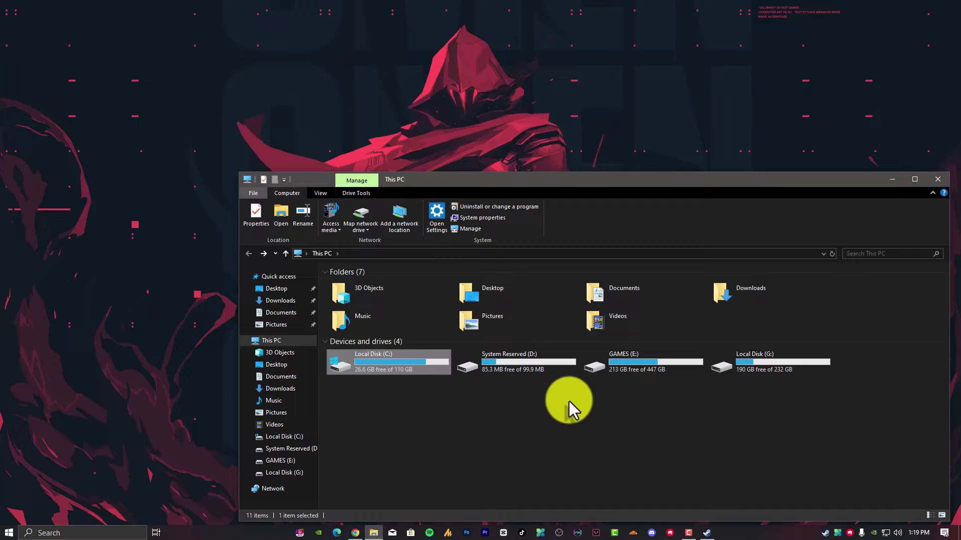
Clear the Read-only attribute of the Games folder on the GAMES (E:) drive and apply the change
double_click(645, 368)
right_click(361, 296)
right_click(343, 290)
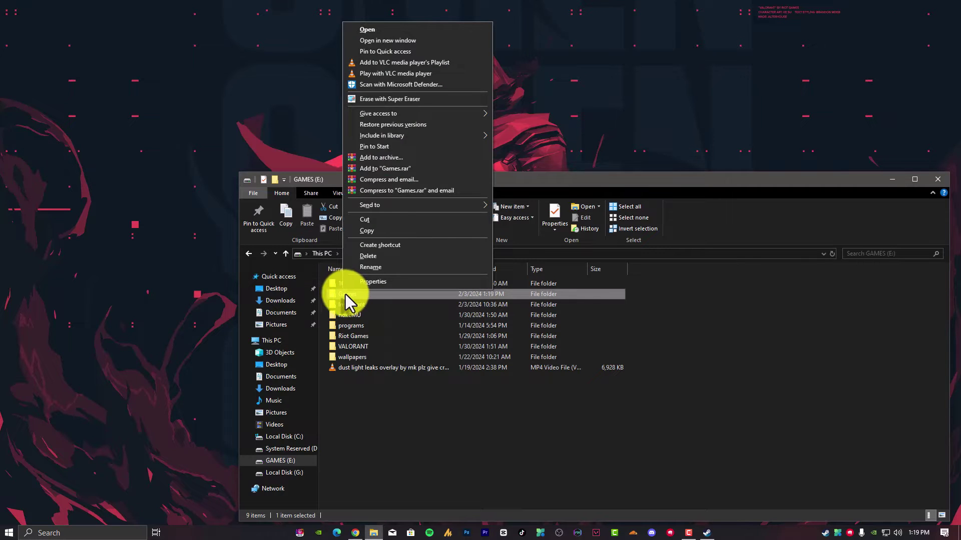
left_click(347, 294)
right_click(348, 295)
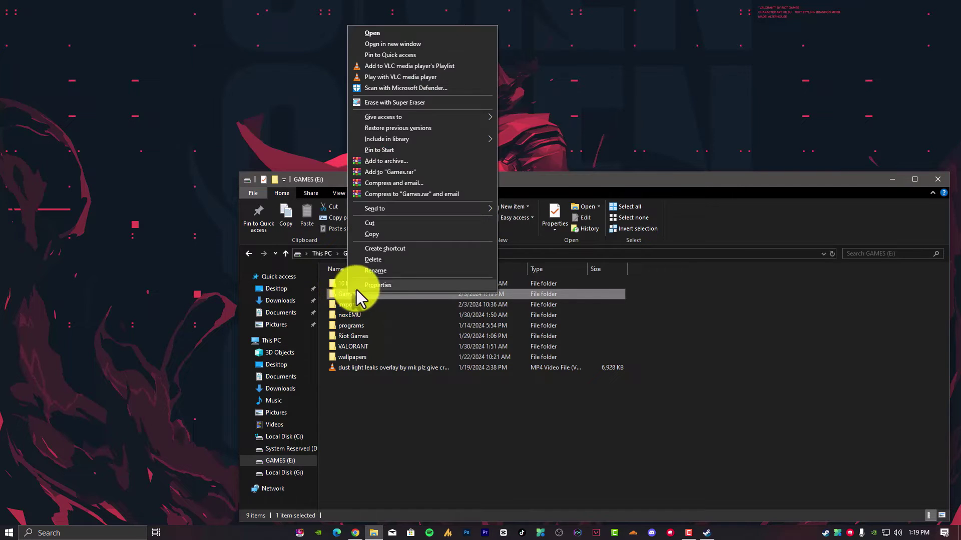
left_click(397, 286)
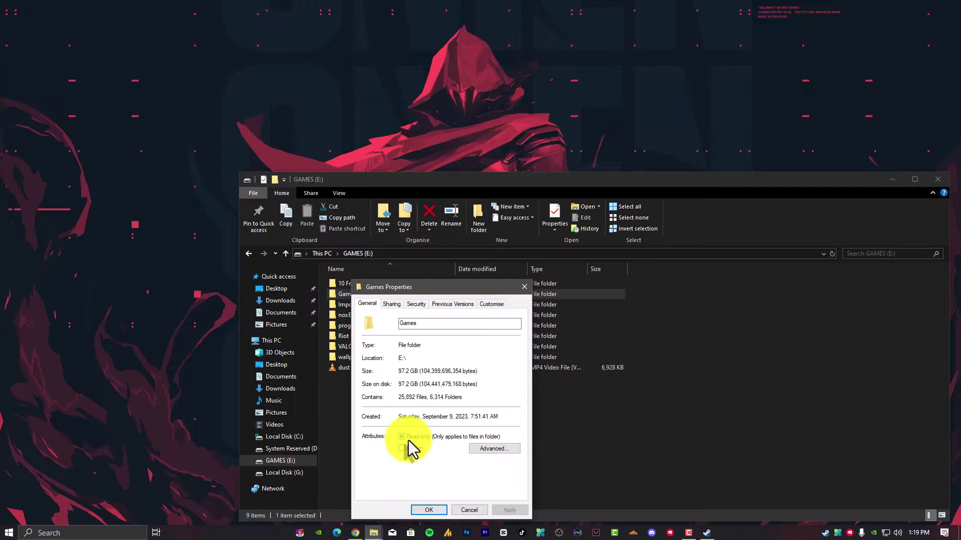
left_click(408, 440)
left_click(502, 511)
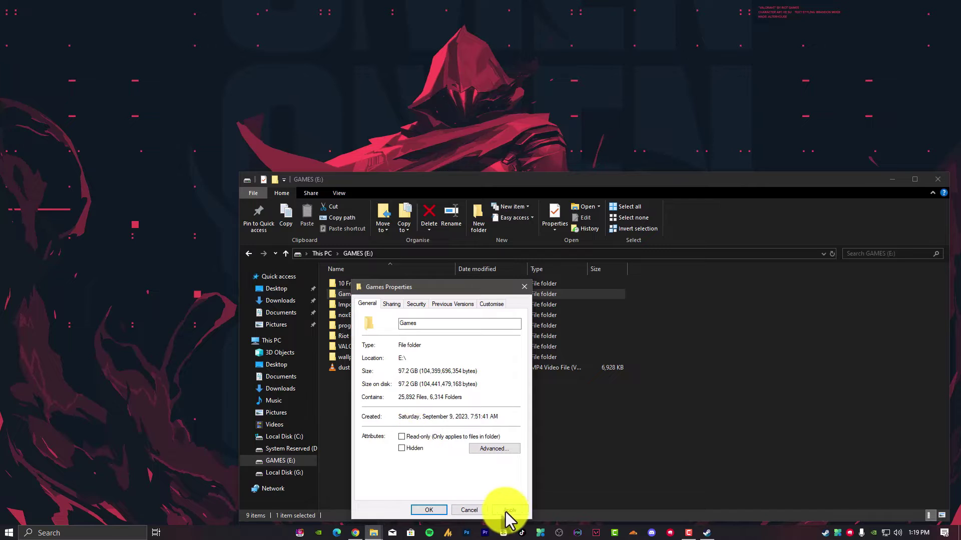
left_click(491, 414)
left_click(430, 510)
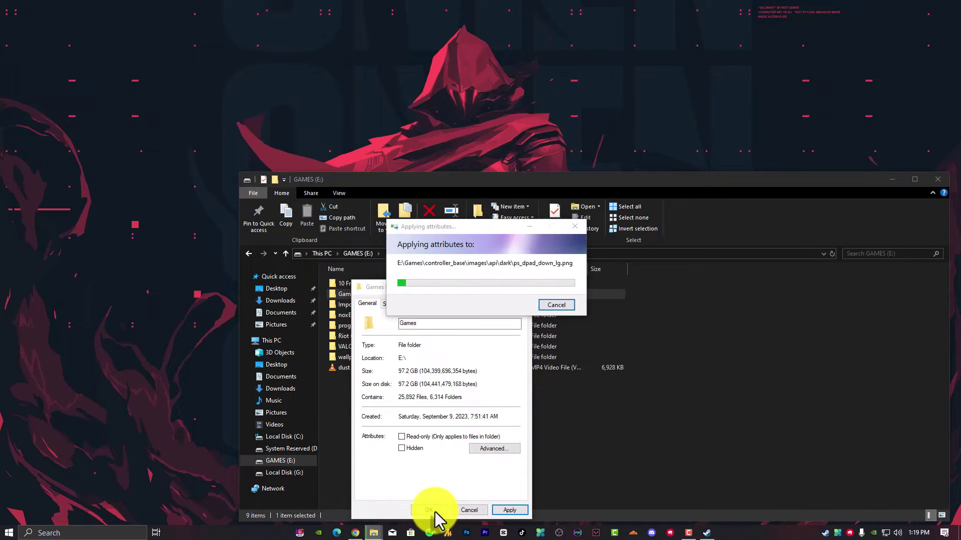
left_click(449, 458)
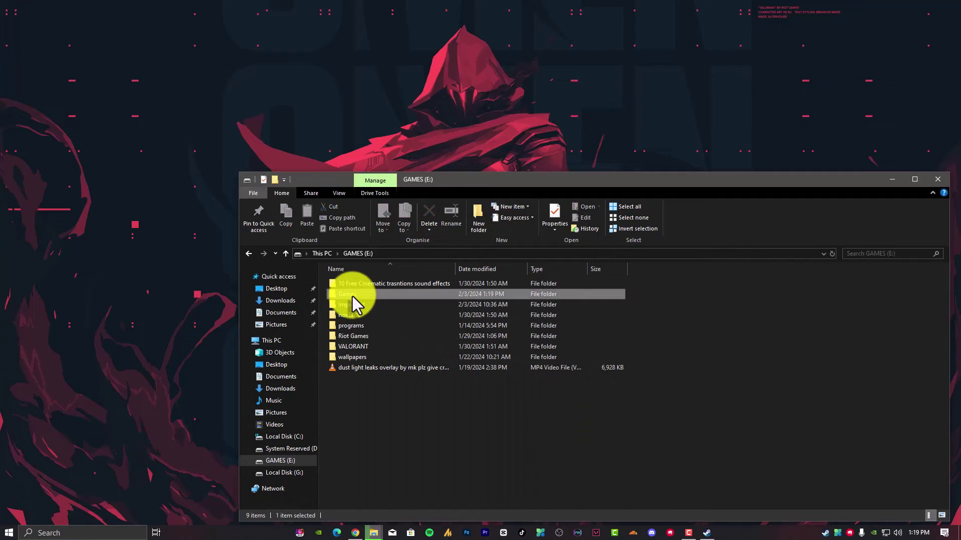
Set steam.exe in the Games folder to run as an administrator, both for the current account and for all users
double_click(352, 296)
scroll(365, 441, "down", 10)
scroll(360, 410, "down", 4)
right_click(352, 322)
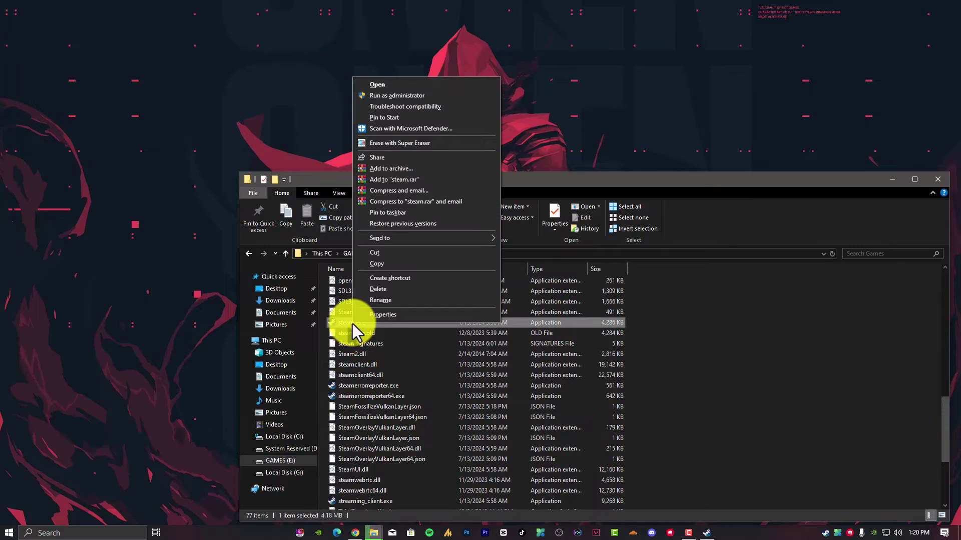
left_click(380, 315)
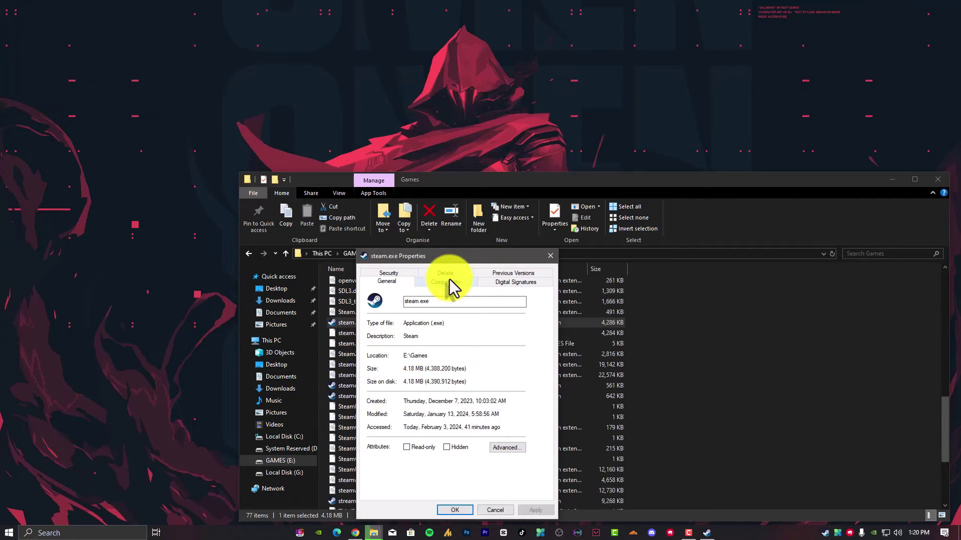
left_click(449, 280)
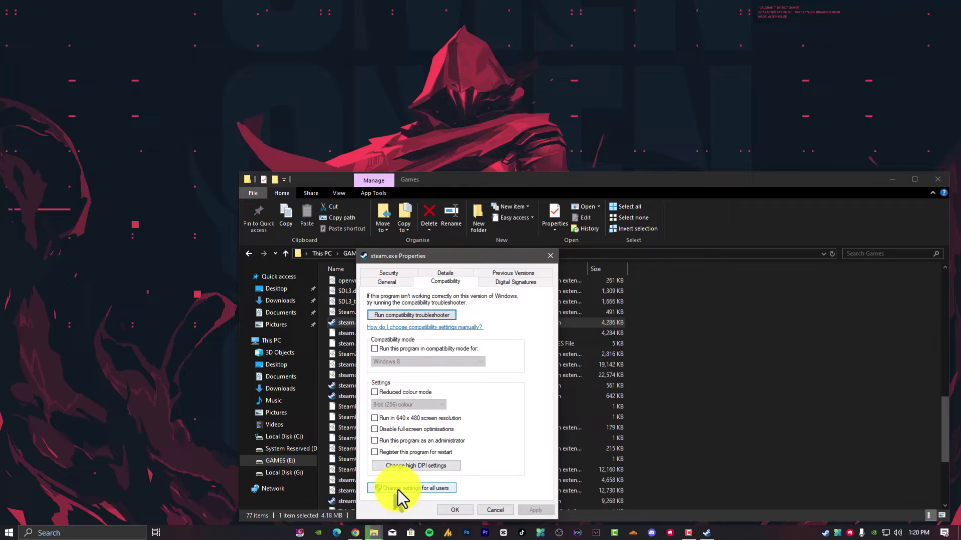
left_click(380, 441)
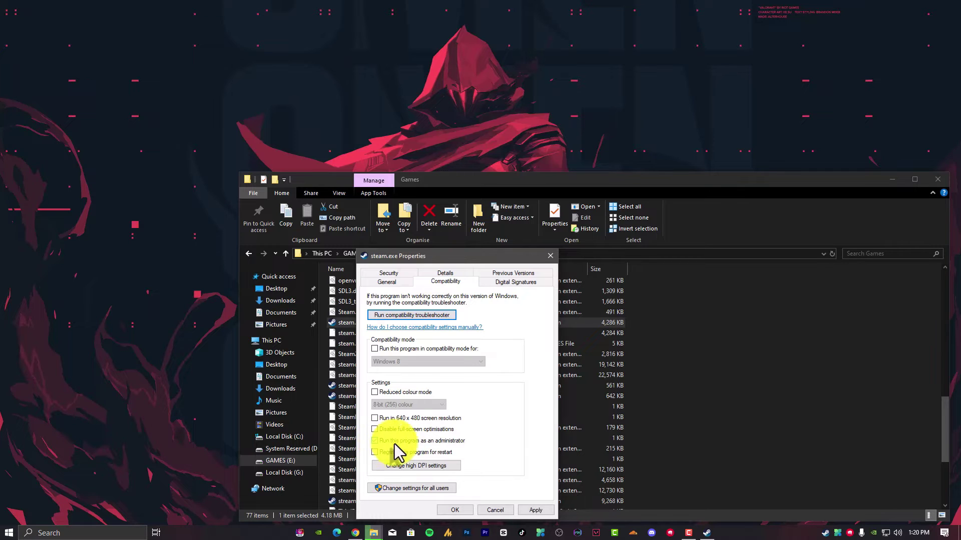
left_click(444, 442)
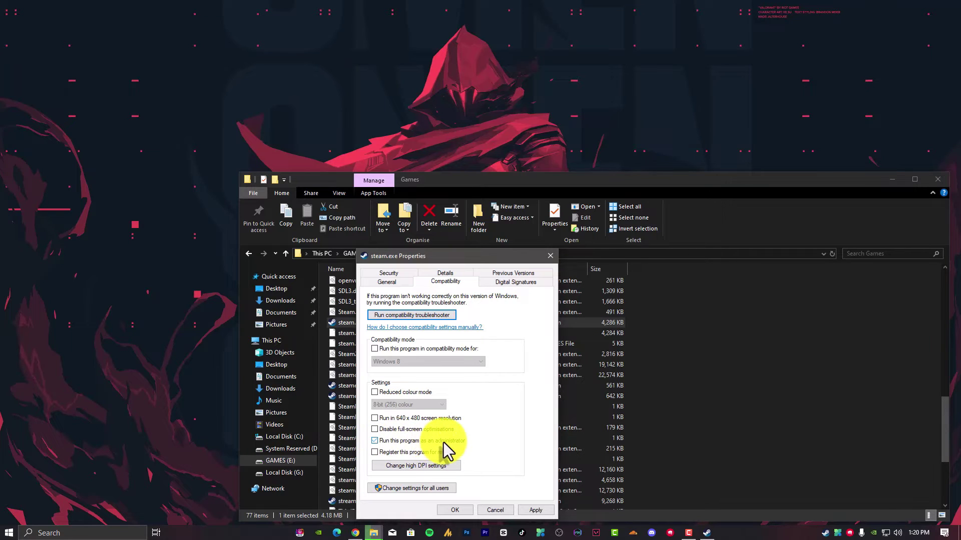
left_click(425, 489)
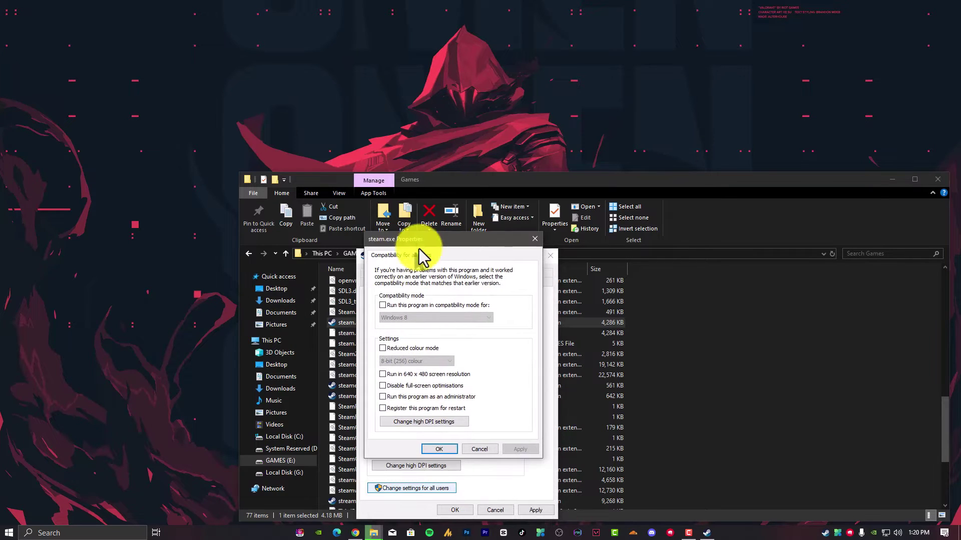
left_click(383, 397)
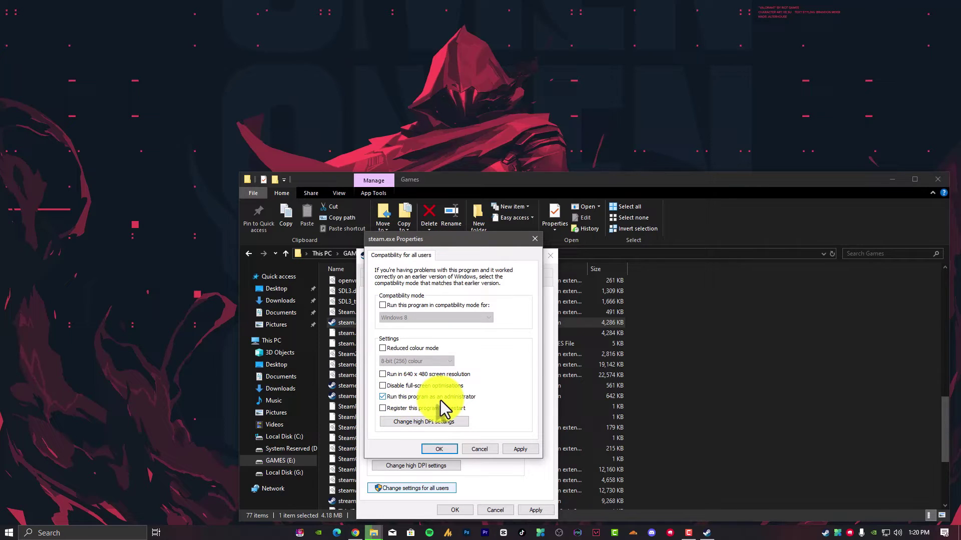
Override the high DPI scaling behaviour of steam.exe with scaling performed by Application, save its properties and close the folder window
left_click(438, 421)
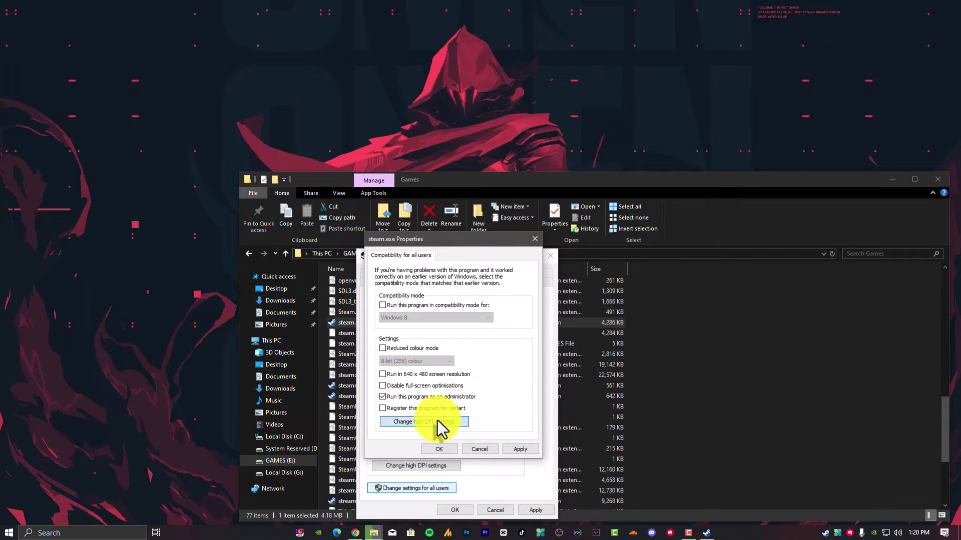
left_click(431, 434)
left_click(440, 446)
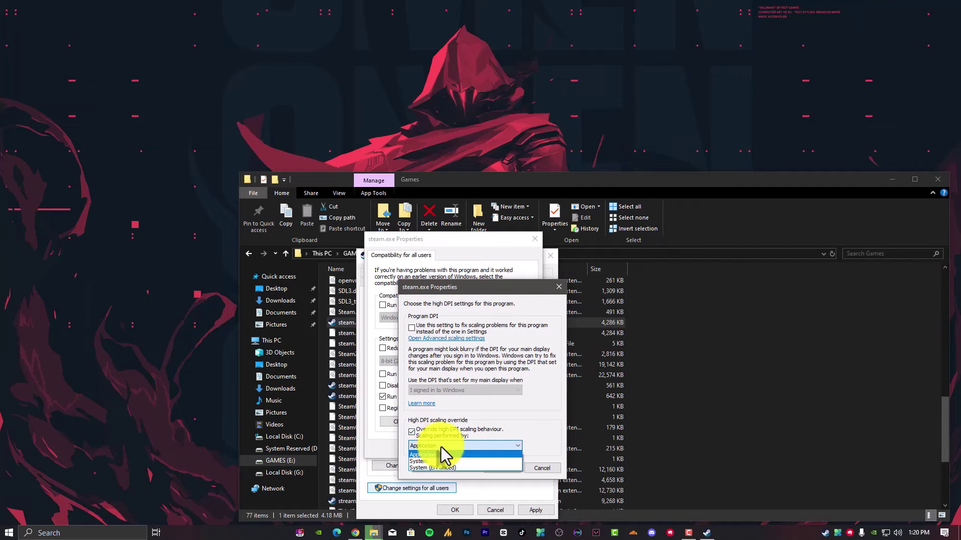
left_click(446, 455)
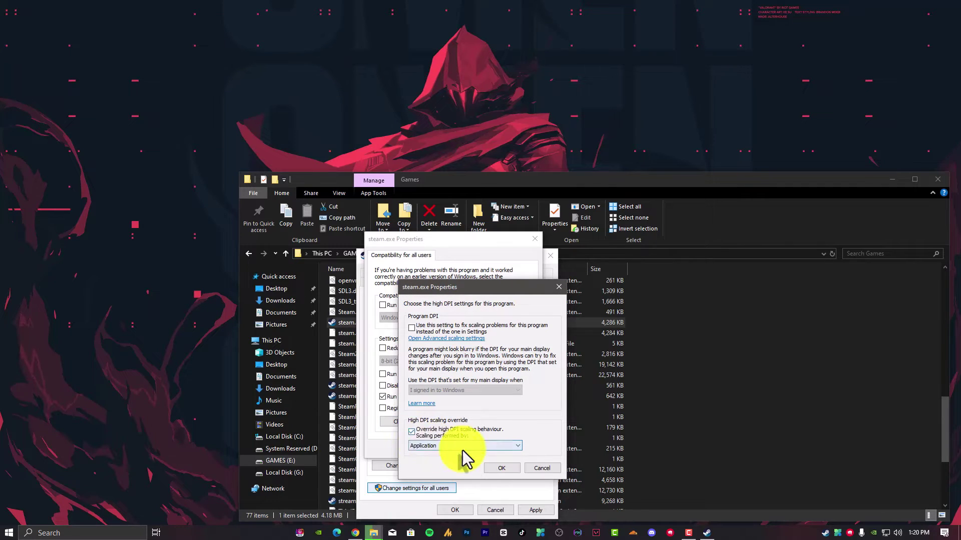
left_click(508, 469)
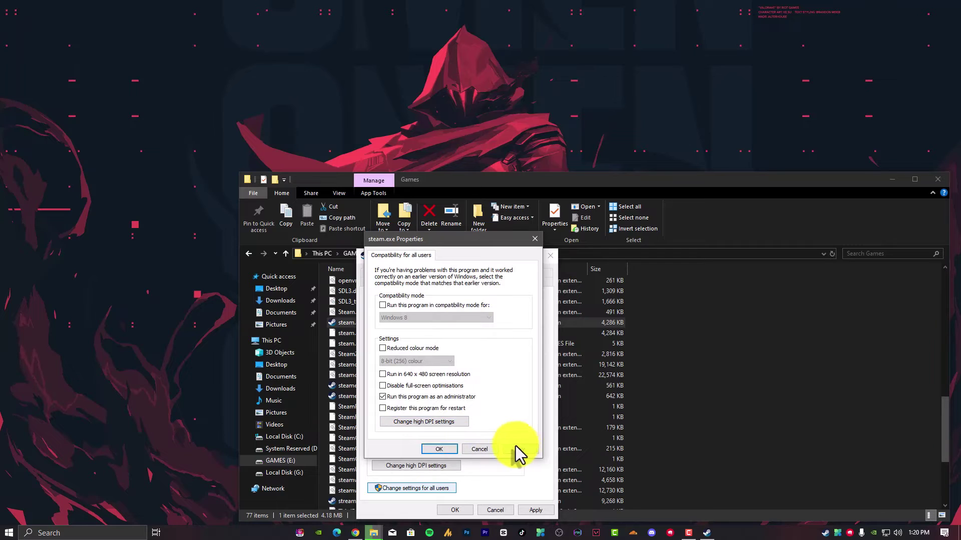
left_click(422, 449)
left_click(454, 509)
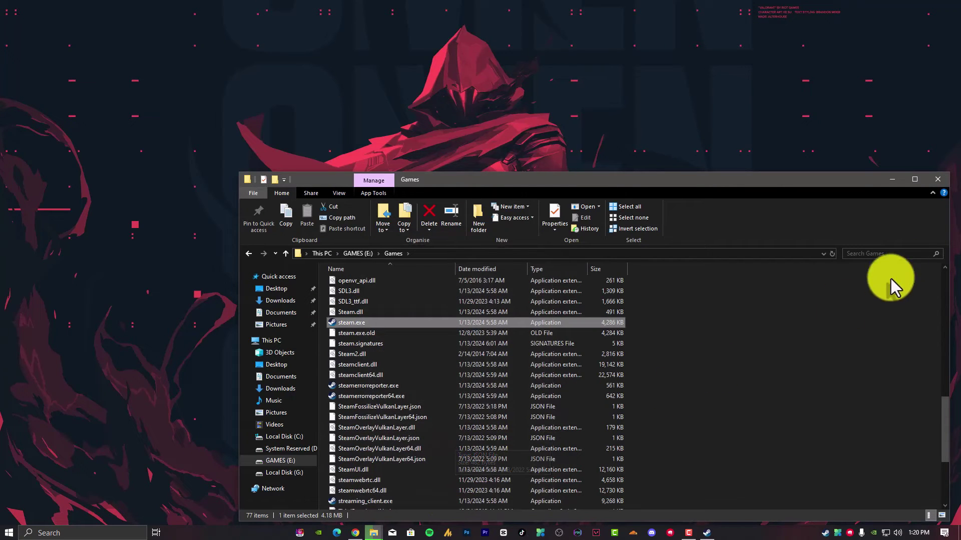
left_click(937, 180)
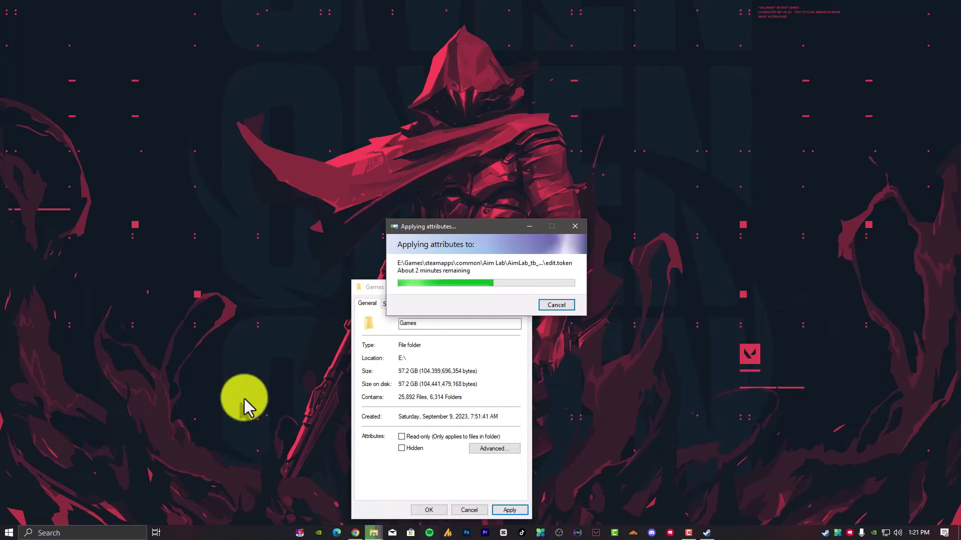
Open the steamapps folder inside Games on the GAMES (E:) drive in a new File Explorer window
left_click(374, 533)
right_click(373, 533)
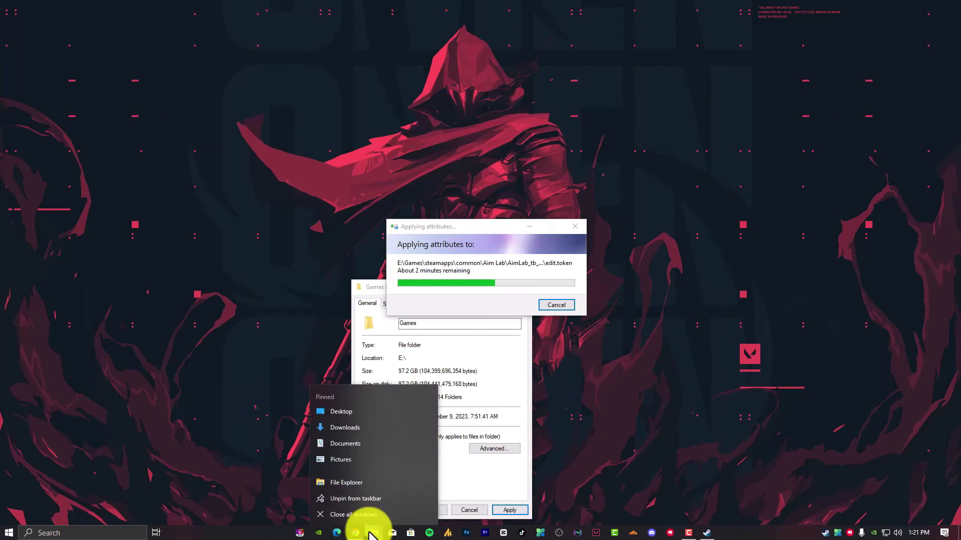
left_click(359, 483)
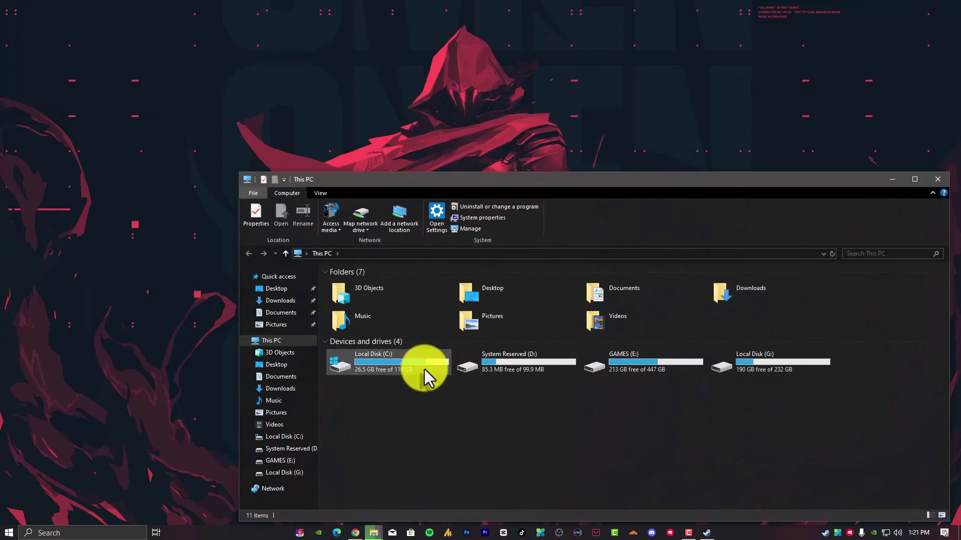
left_click(595, 376)
double_click(595, 376)
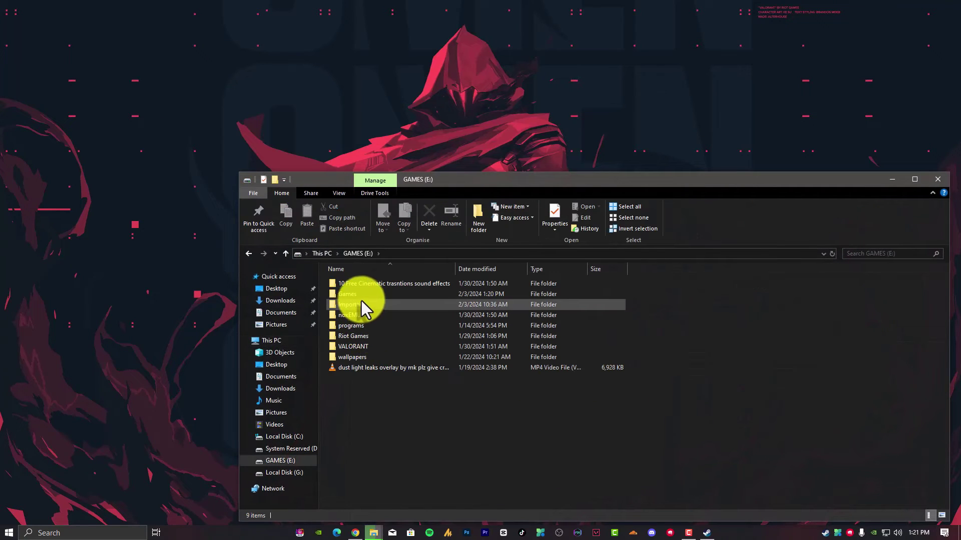
double_click(371, 297)
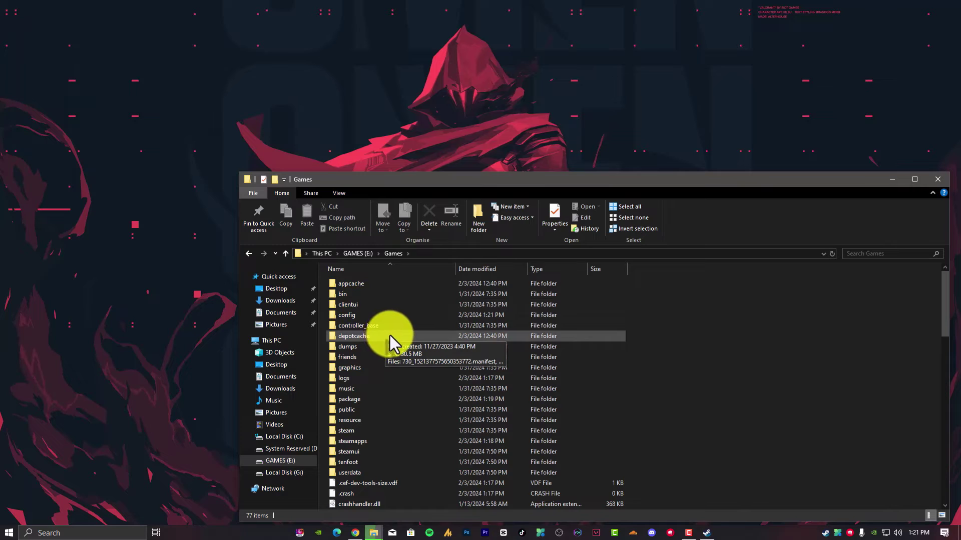
scroll(392, 375, "down", 2)
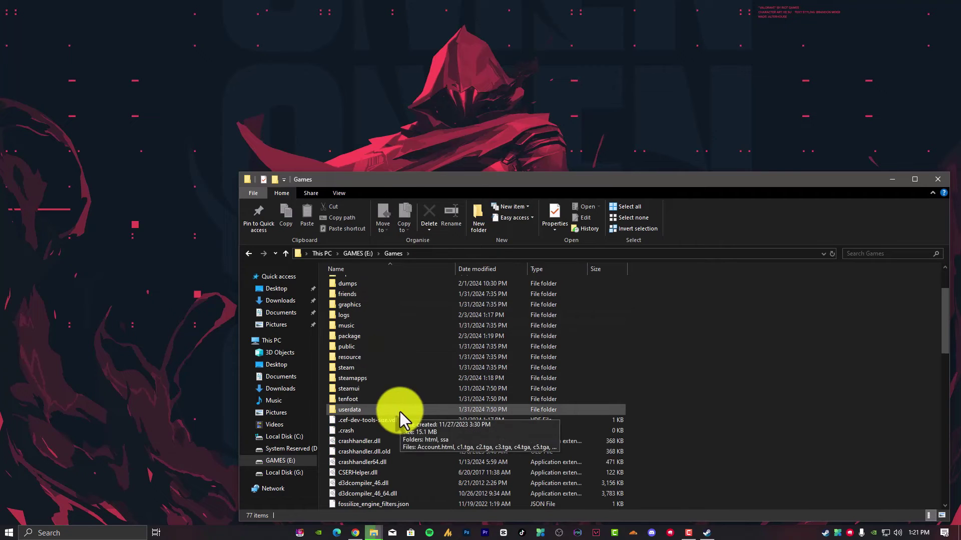
double_click(388, 378)
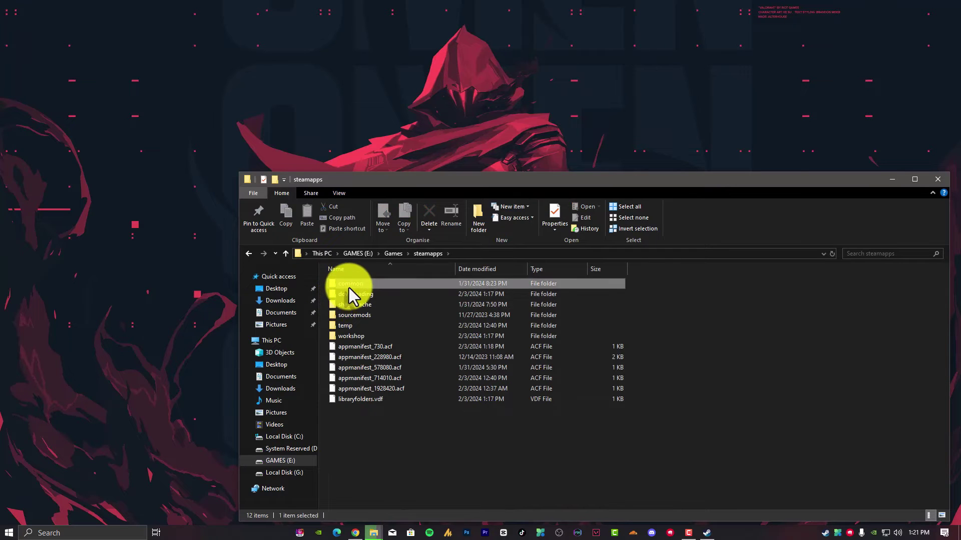
Open the common folder inside steamapps and select the Farlight 84 game folder
double_click(349, 286)
left_click_drag(386, 328, 377, 360)
left_click(378, 361)
left_click(360, 307)
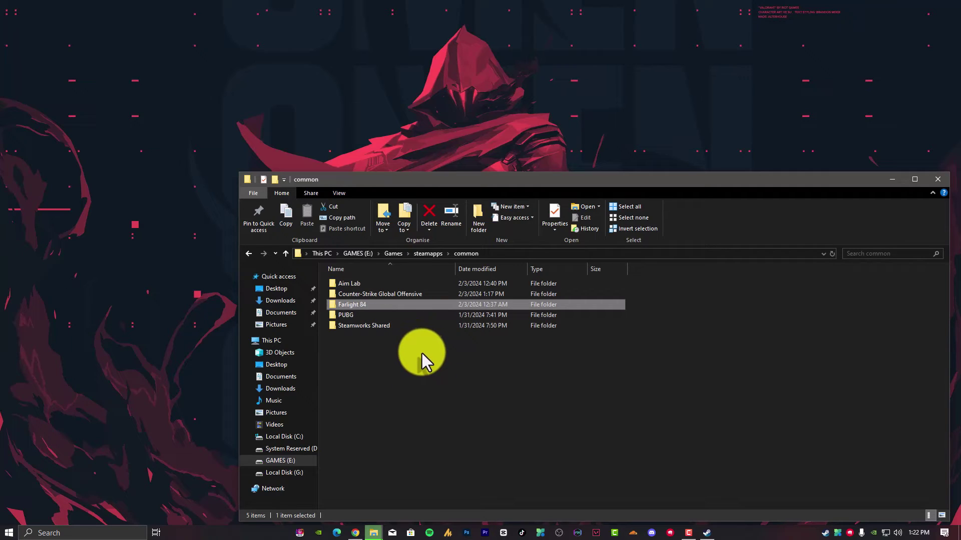
right_click(361, 305)
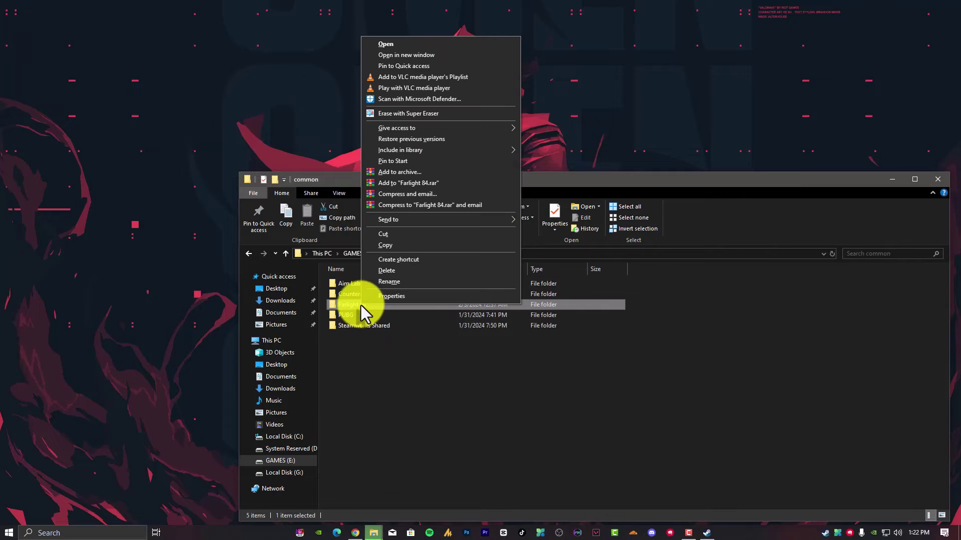
left_click(373, 365)
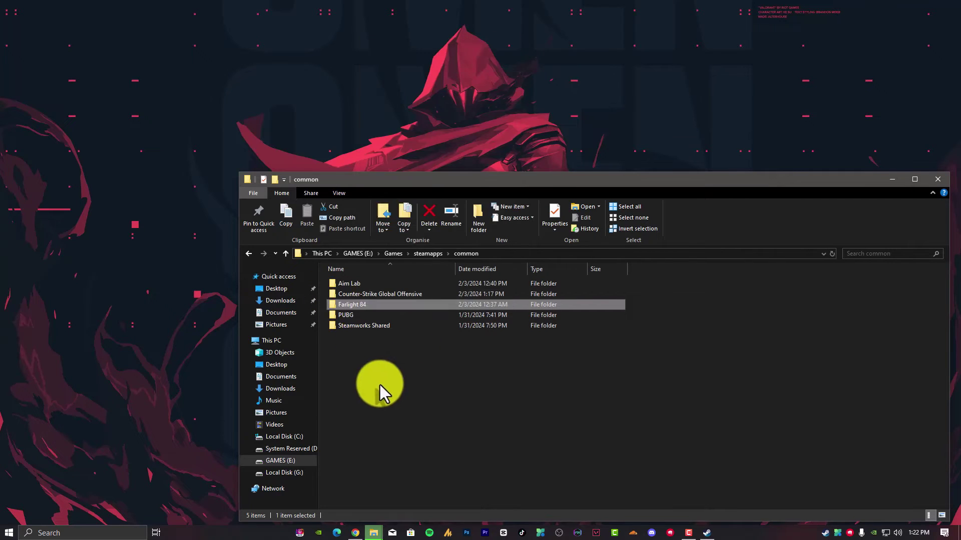
left_click(364, 306)
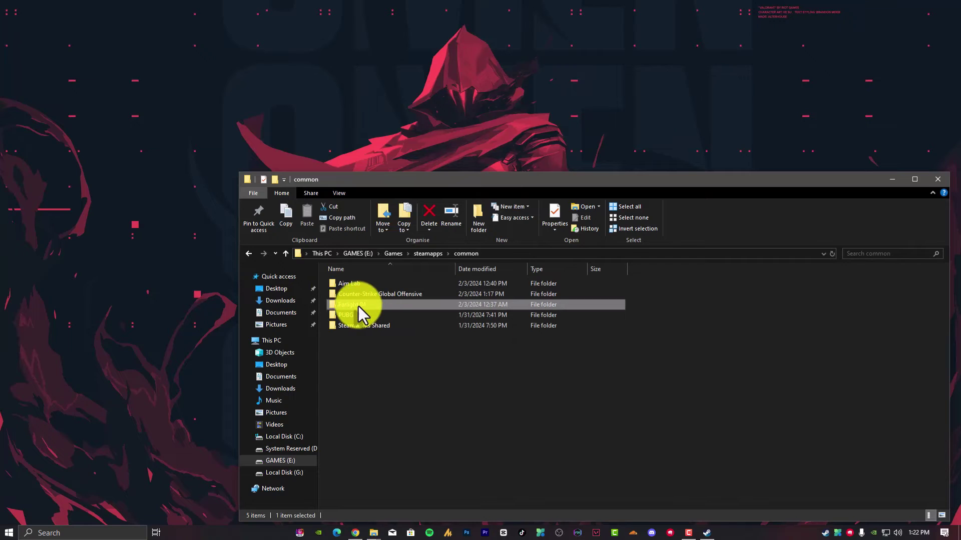
Check the size of the Farlight 84 folder in its properties, then dismiss them without changes
right_click(371, 307)
left_click(390, 301)
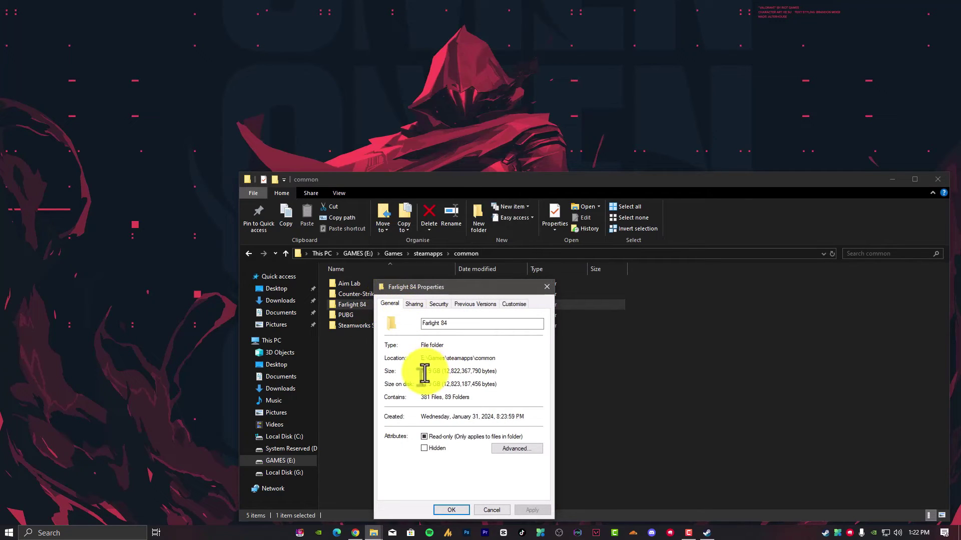
left_click_drag(422, 372, 458, 372)
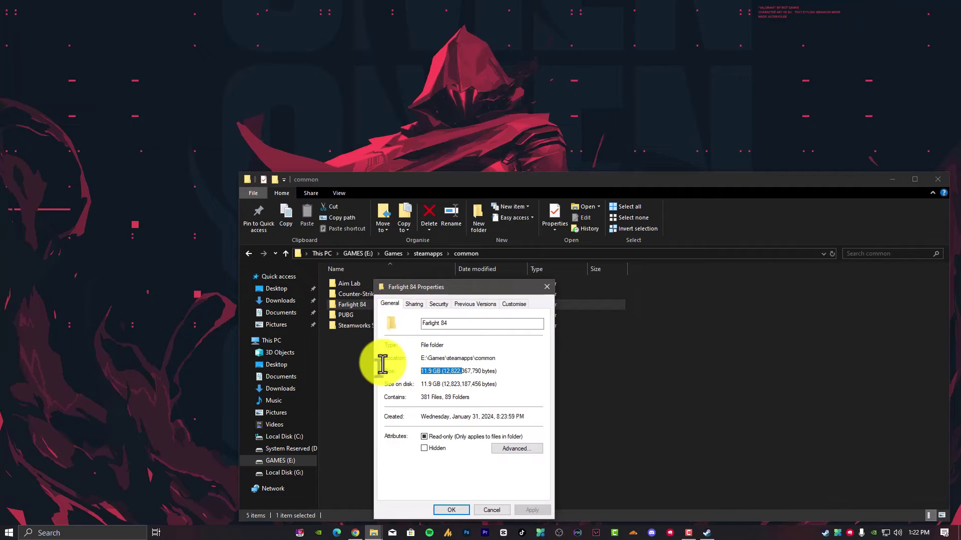
left_click(489, 511)
Delete the Farlight 84 folder from the common folder and close the File Explorer window
right_click(350, 310)
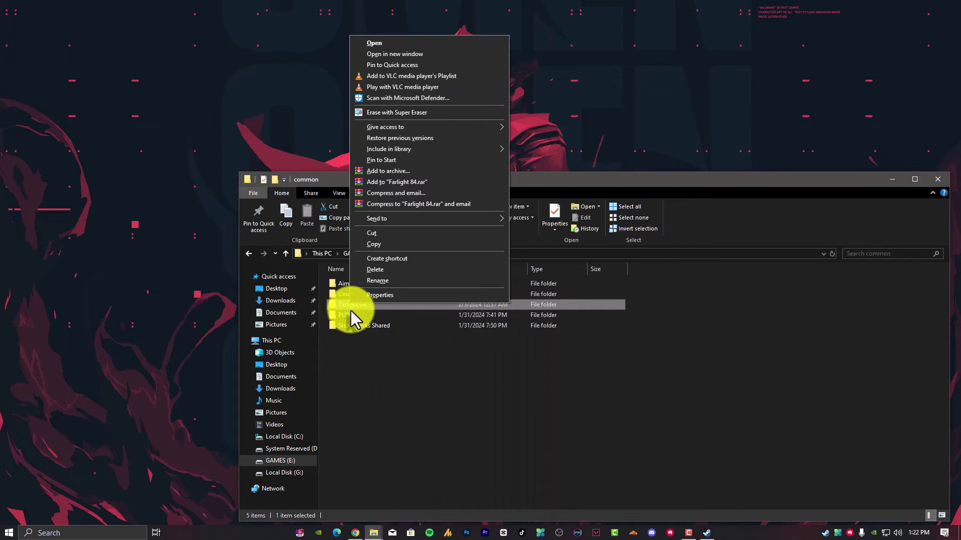
left_click(376, 272)
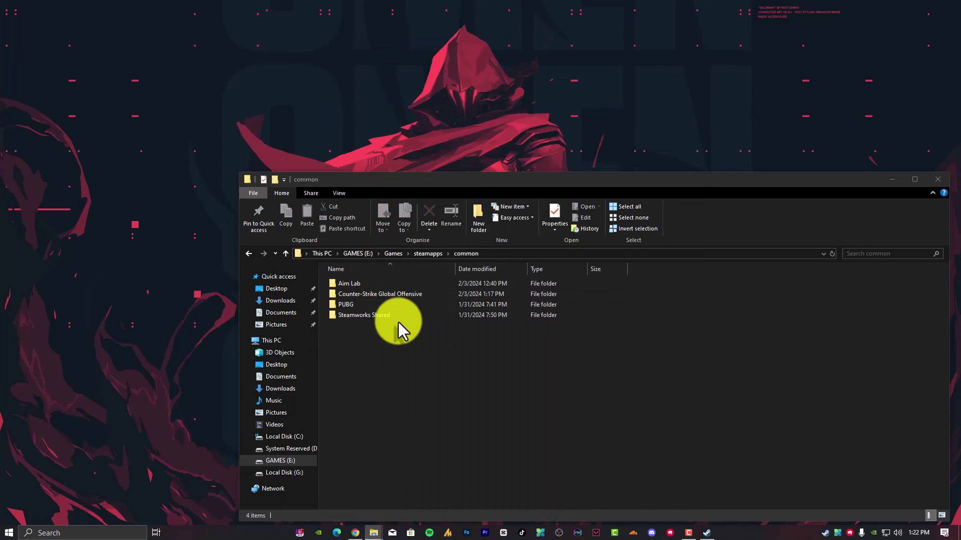
left_click(395, 383)
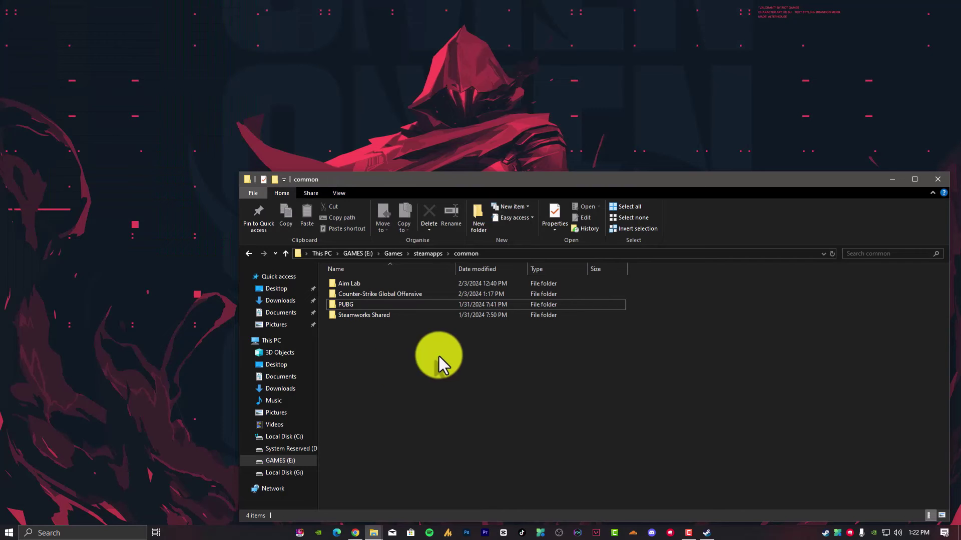
left_click(937, 180)
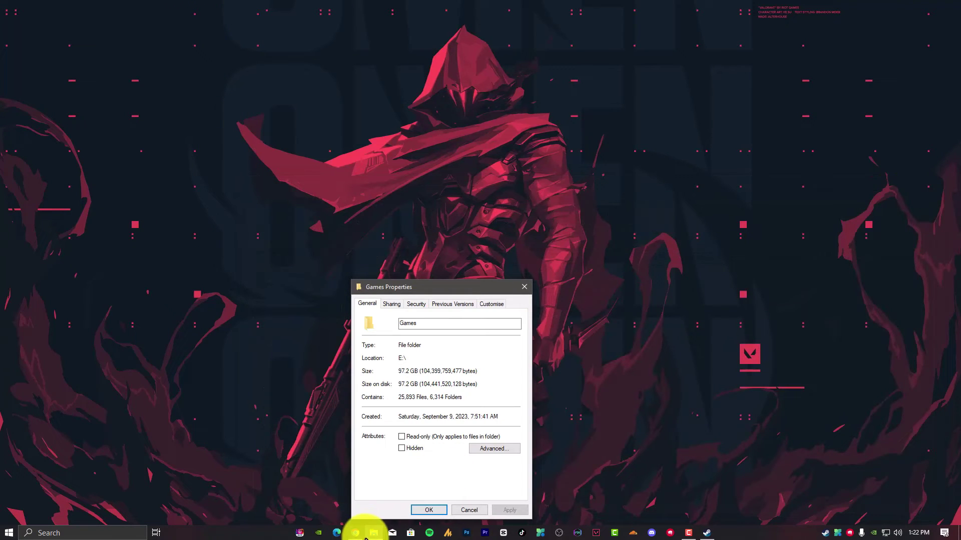
Open the Recycle Bin, restore the deleted Farlight 84 folder and close the Recycle Bin window
mouse_move(365, 538)
left_click(121, 532)
type("rec")
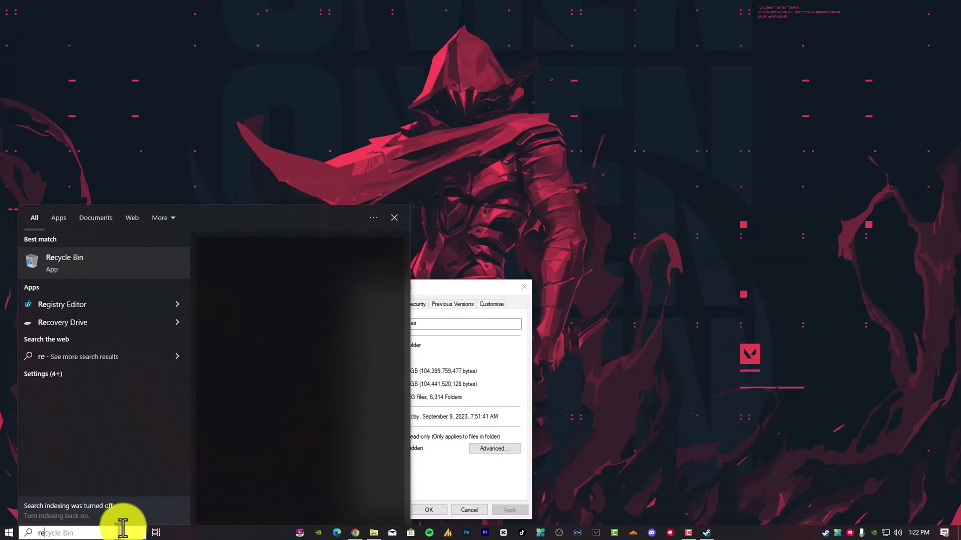
left_click(84, 293)
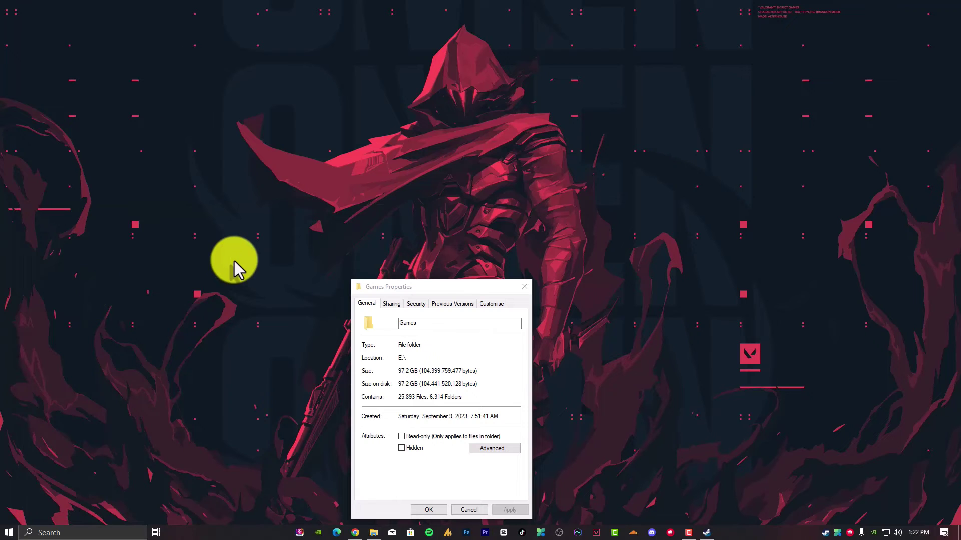
left_click_drag(401, 292, 686, 257)
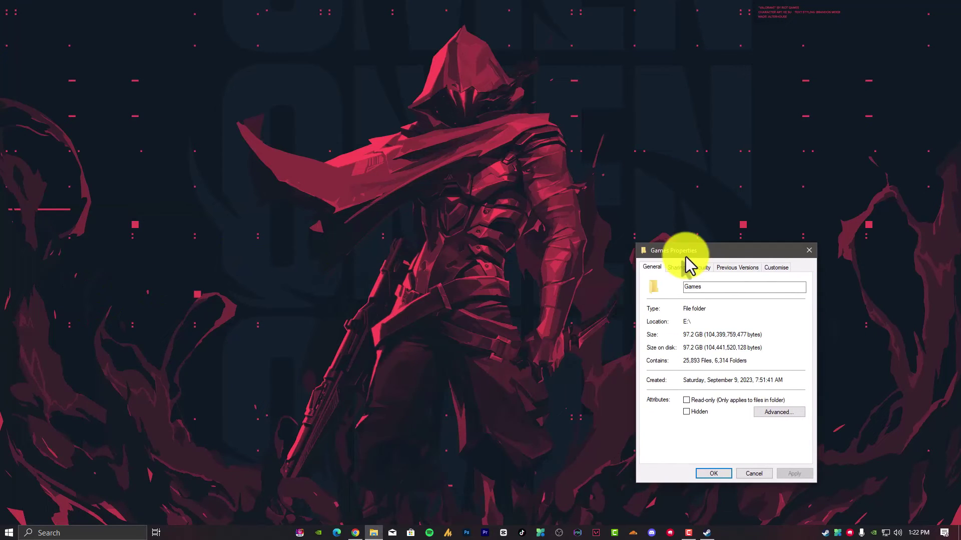
key("super")
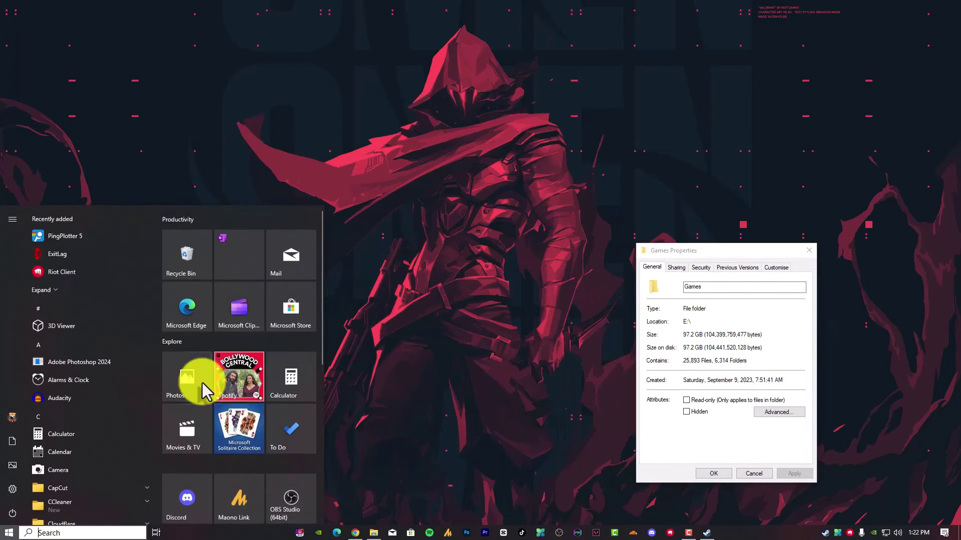
left_click(187, 255)
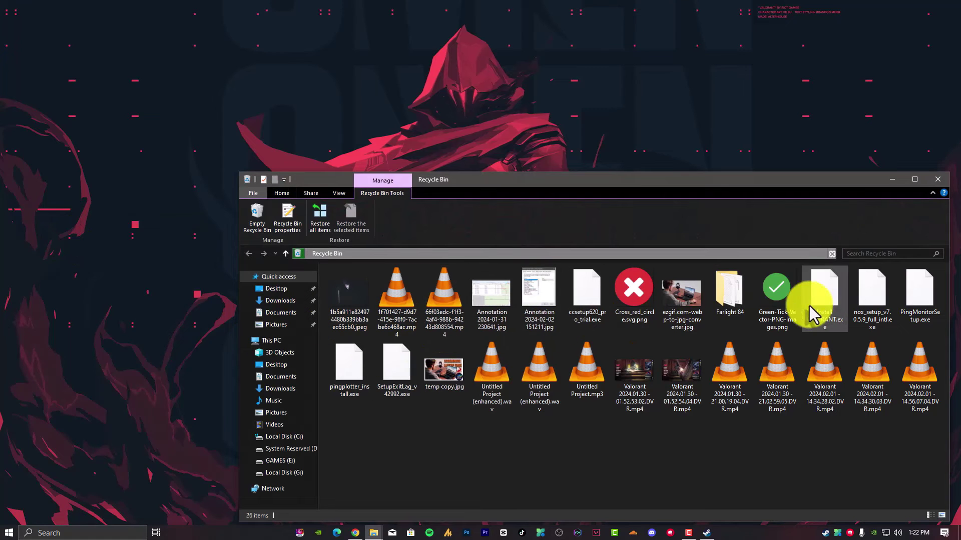
right_click(731, 295)
left_click(755, 299)
left_click(937, 180)
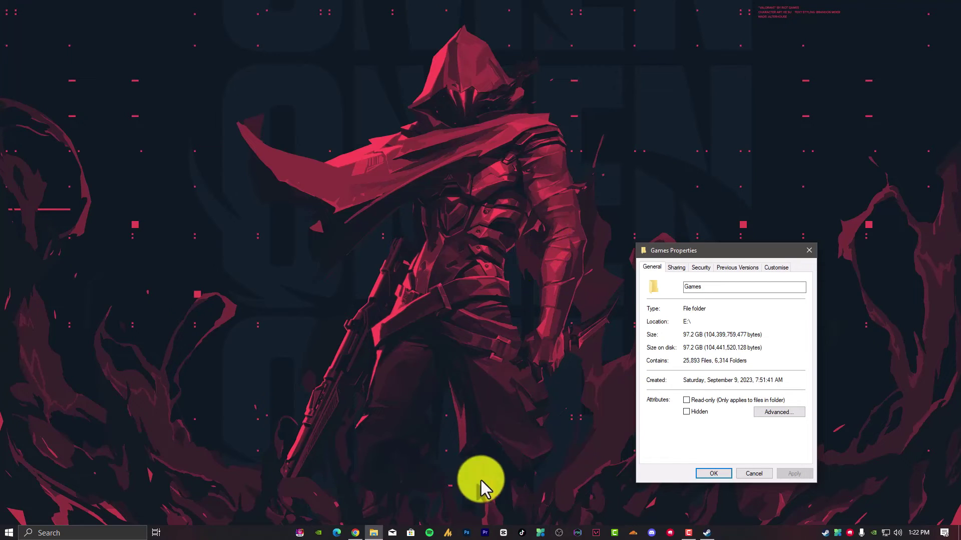
Confirm the open Games folder properties and launch steam.exe from the Games folder on the GAMES (E:) drive
left_click(717, 474)
left_click(373, 533)
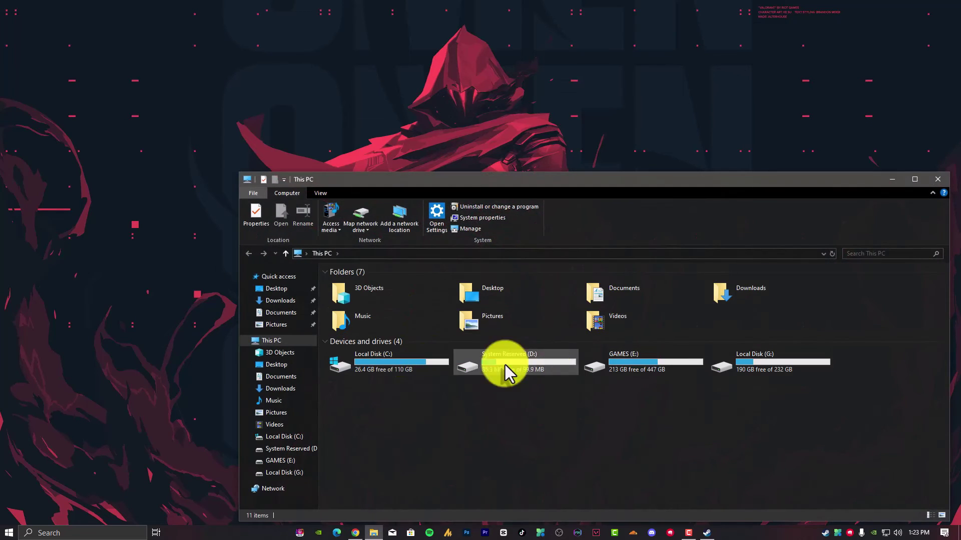
double_click(623, 363)
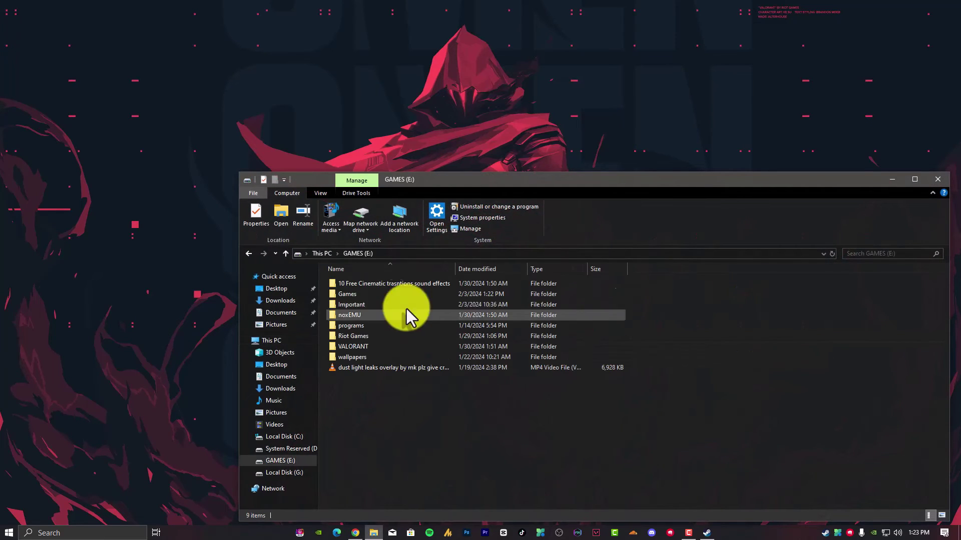
double_click(365, 294)
left_click(379, 423)
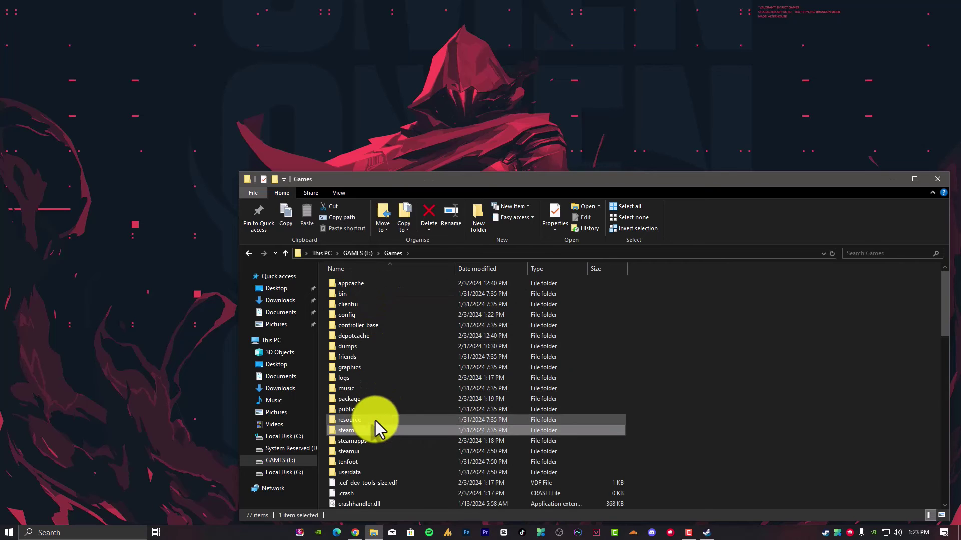
type("sdl")
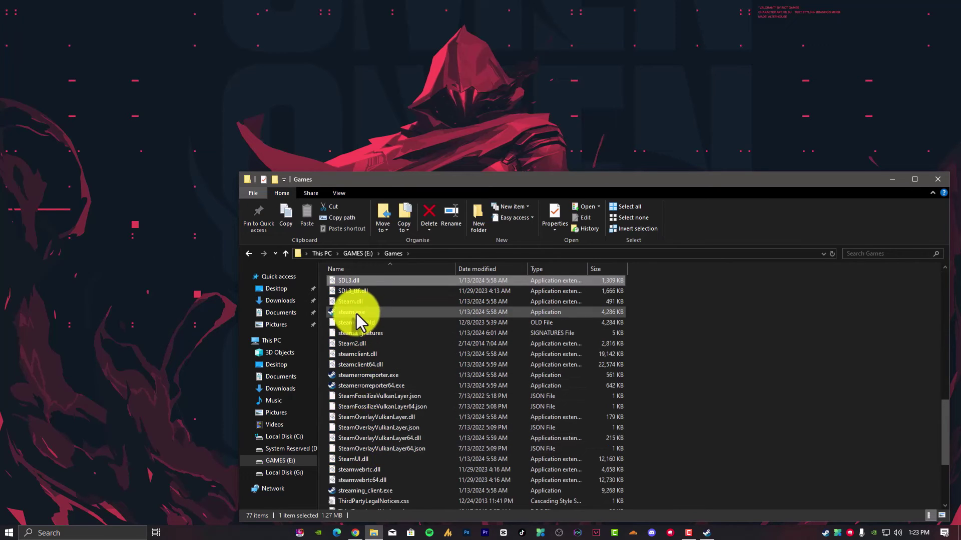
double_click(353, 312)
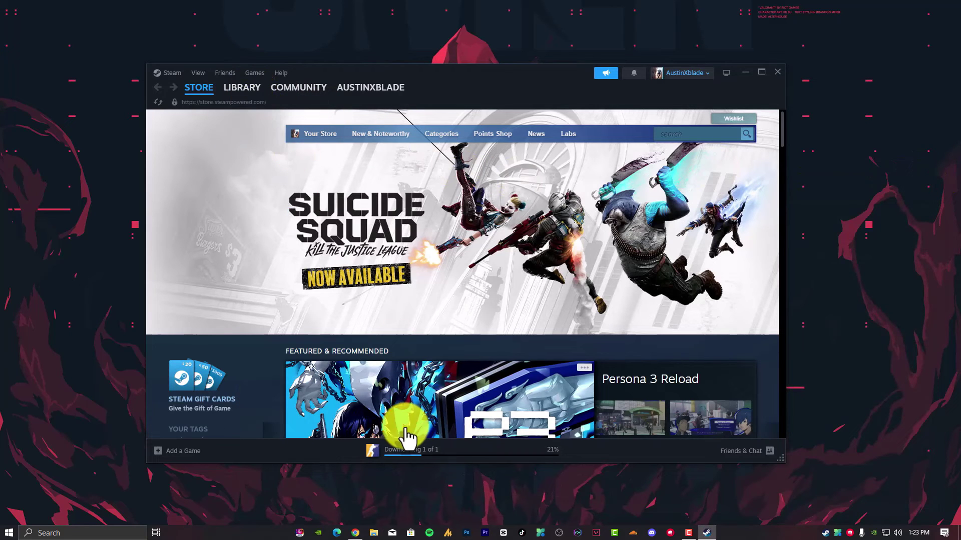
Verify the integrity of Farlight 84's installed game files from its properties in the Steam library
left_click(244, 89)
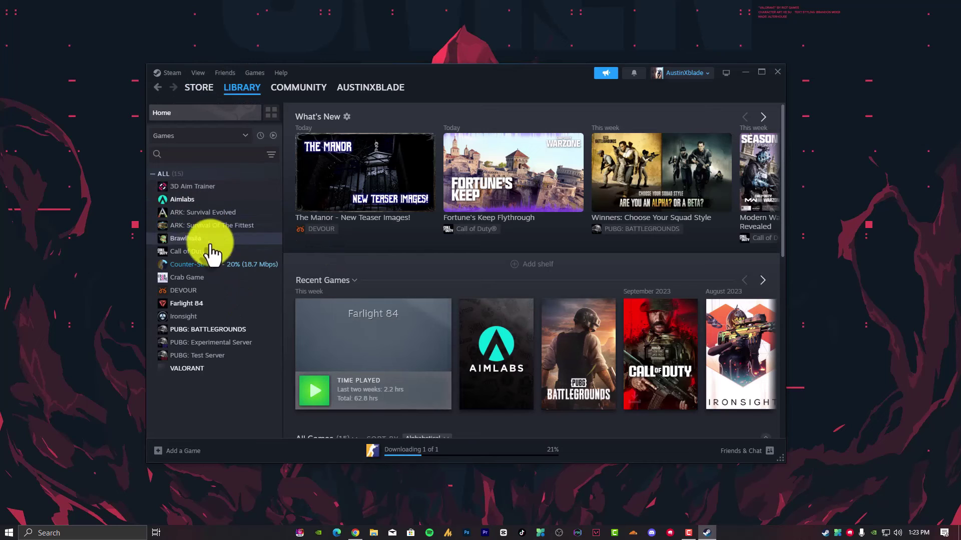
right_click(192, 304)
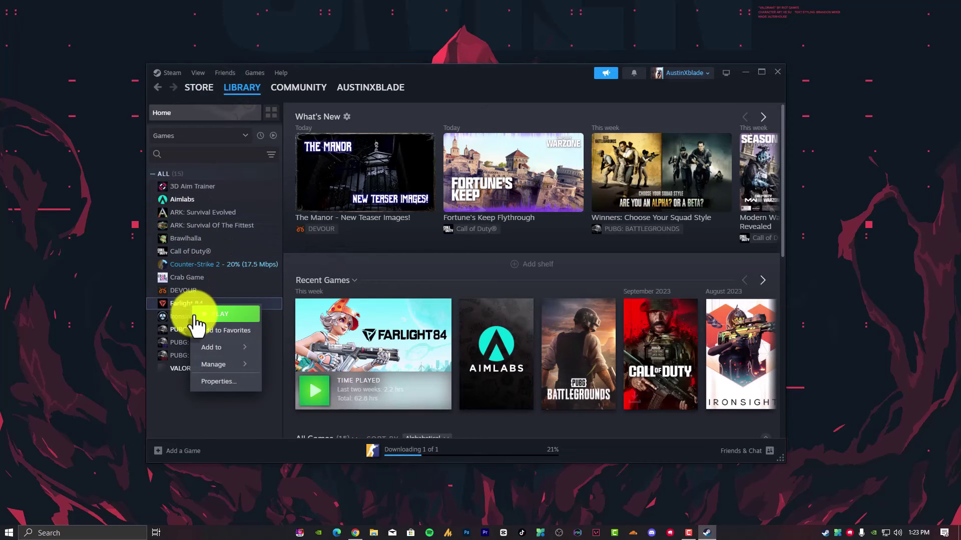
left_click(215, 381)
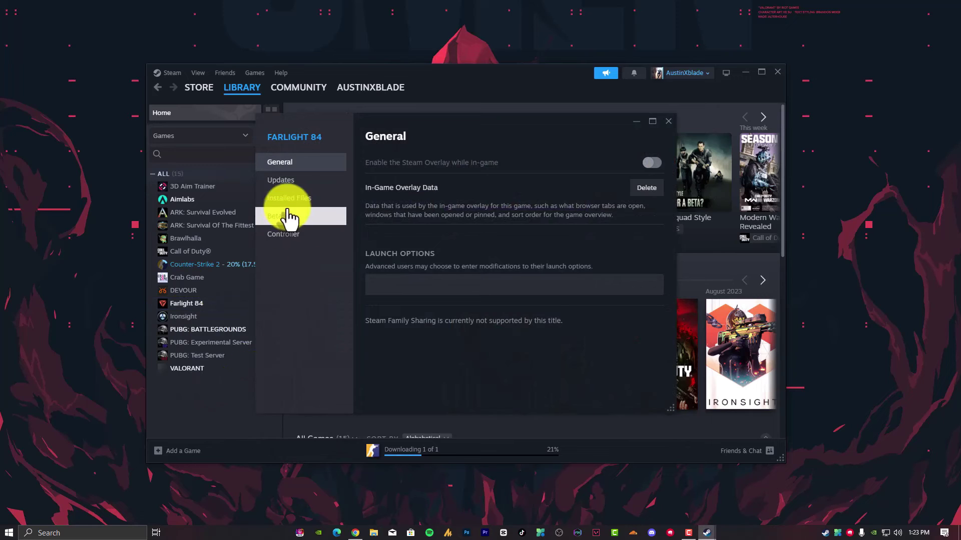
left_click(294, 188)
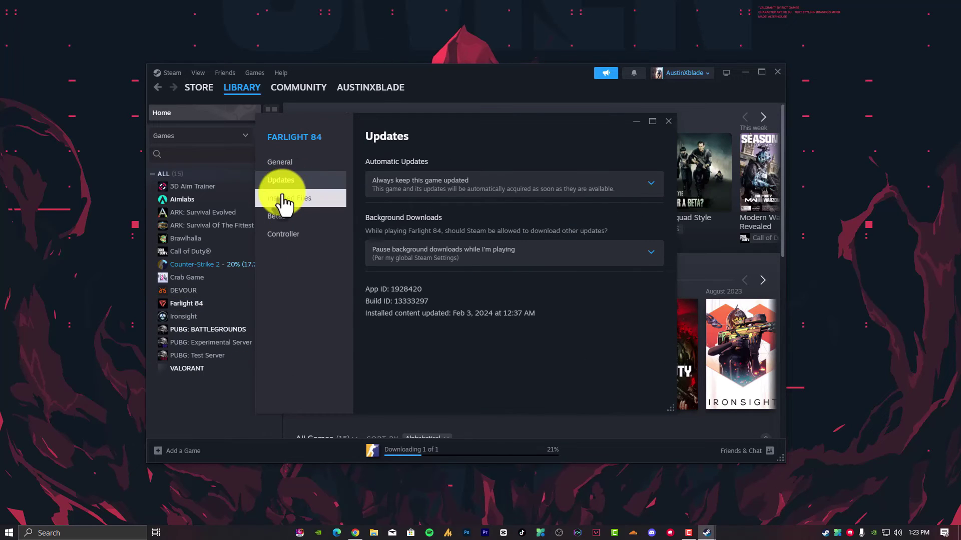
left_click(282, 198)
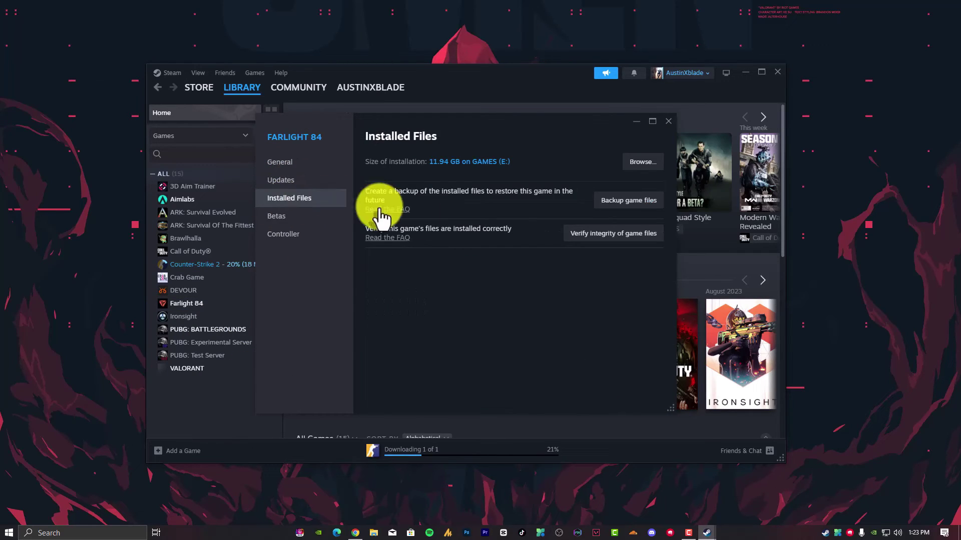
left_click(604, 238)
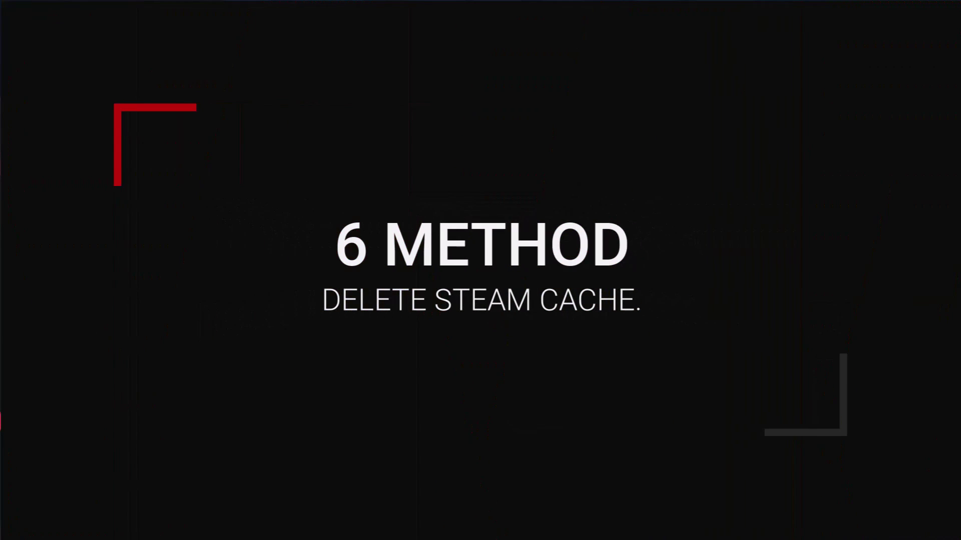
left_click(485, 404)
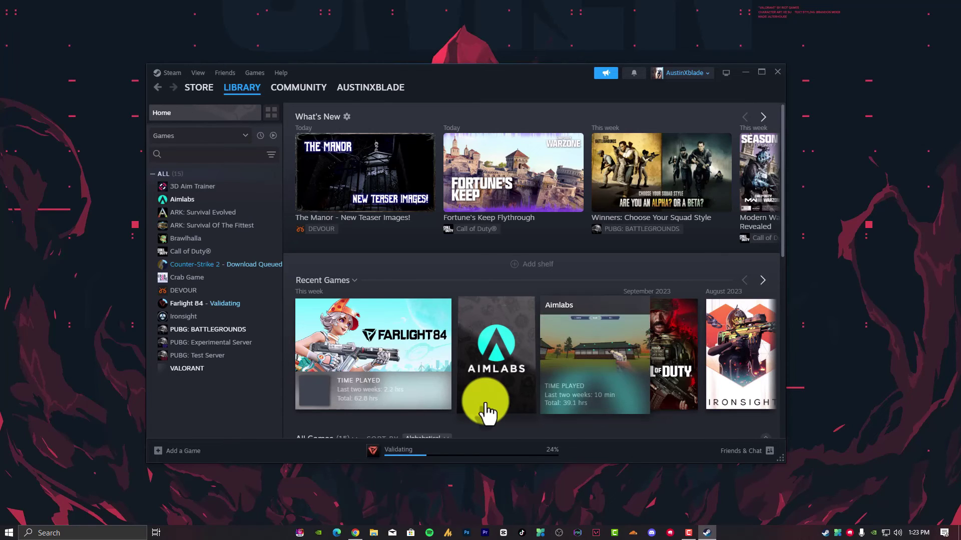
Clear the download cache in Steam's Downloads settings and confirm the restart of Steam
left_click(171, 74)
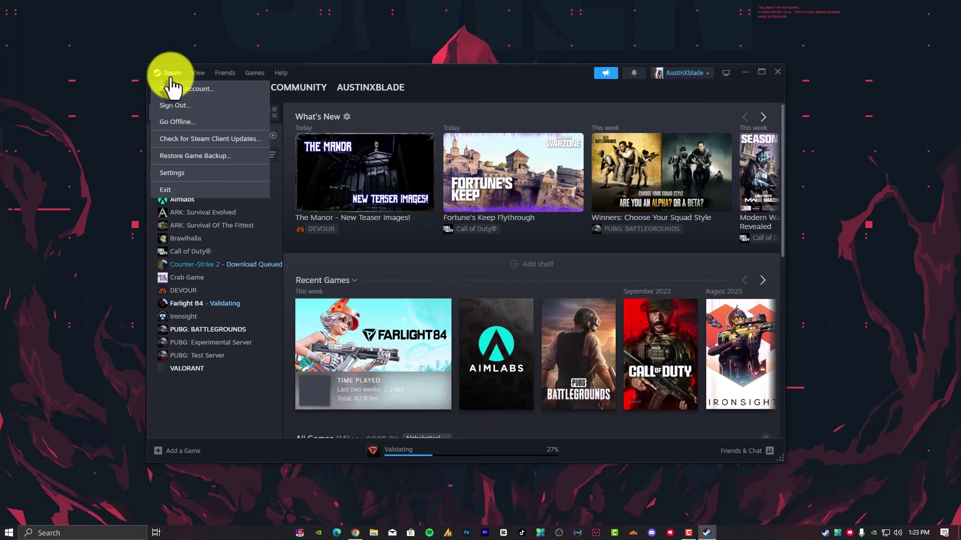
left_click(180, 174)
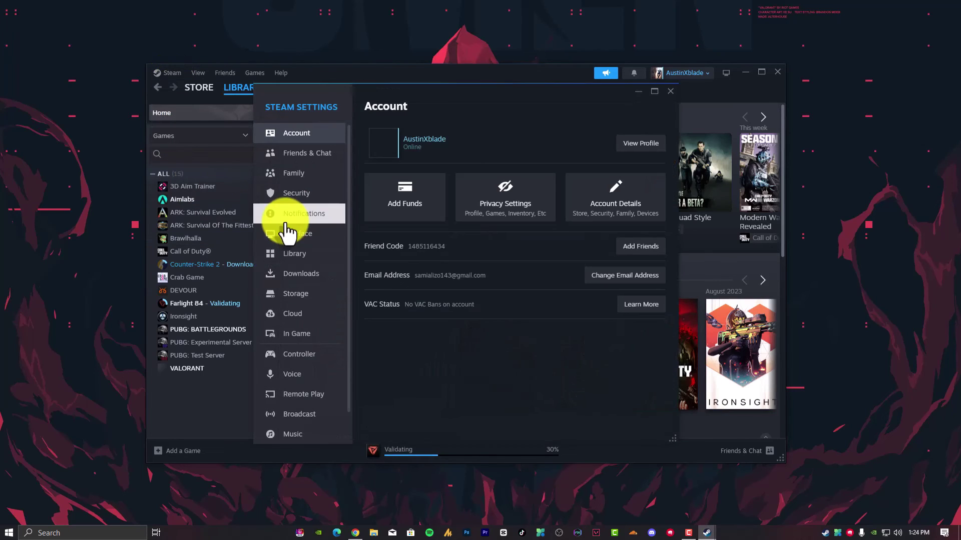
left_click(301, 274)
scroll(456, 340, "down", 3)
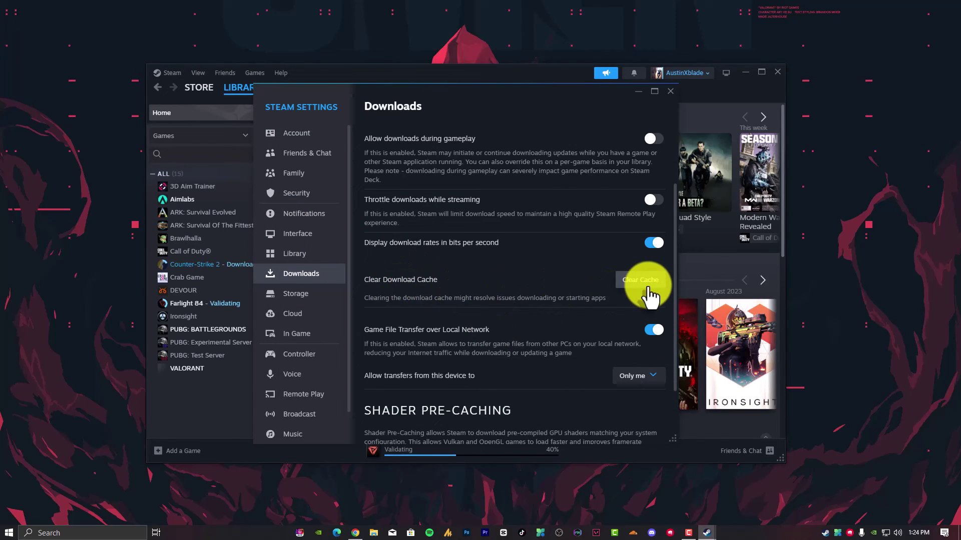
left_click_drag(506, 100, 494, 75)
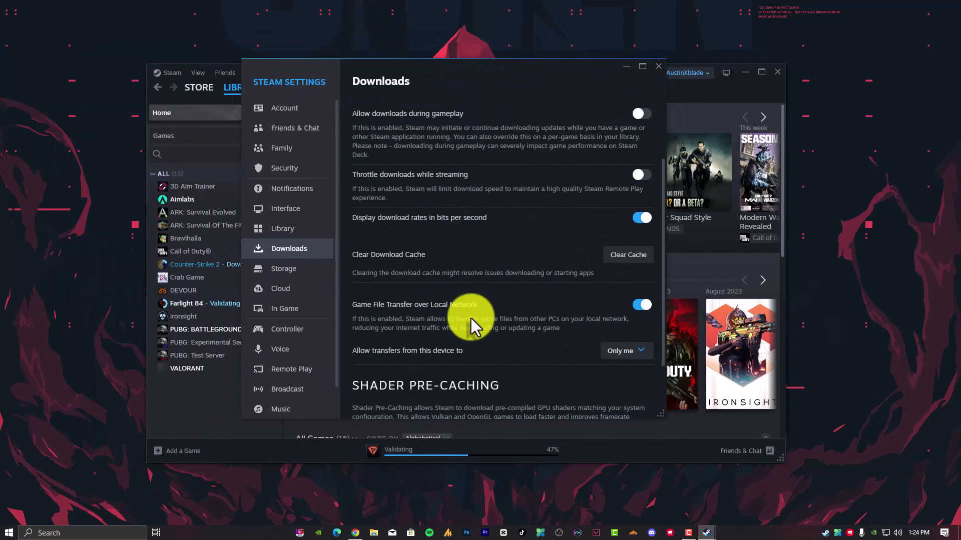
scroll(496, 320, "down", 1)
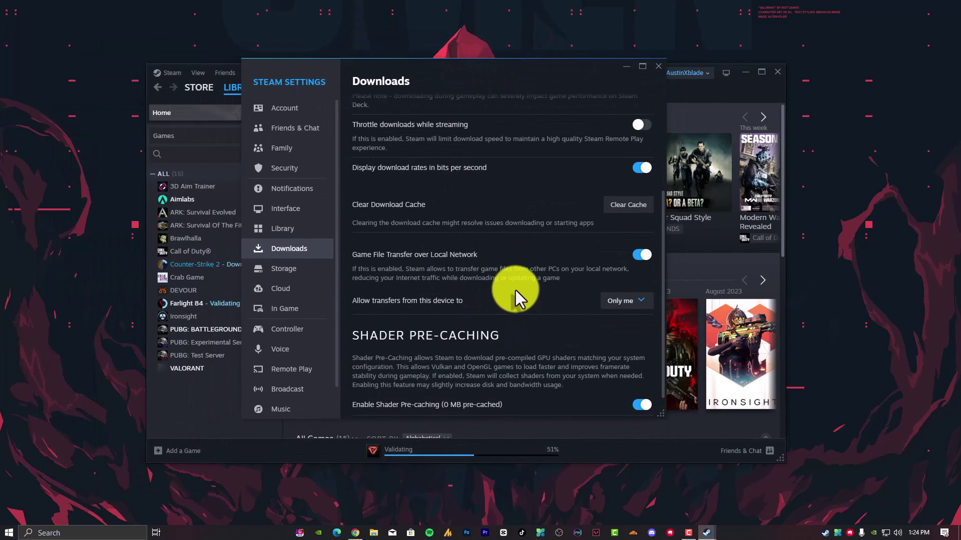
scroll(513, 290, "up", 1)
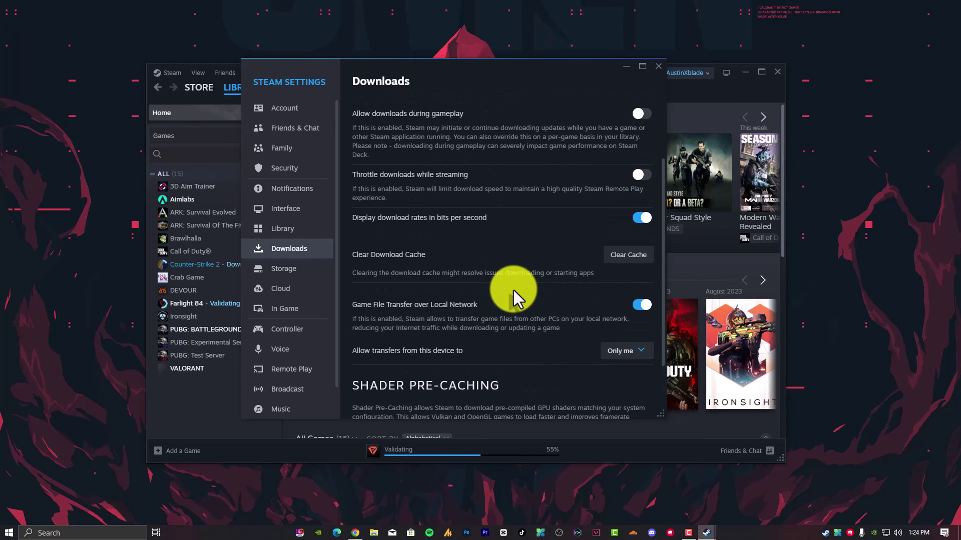
left_click(628, 253)
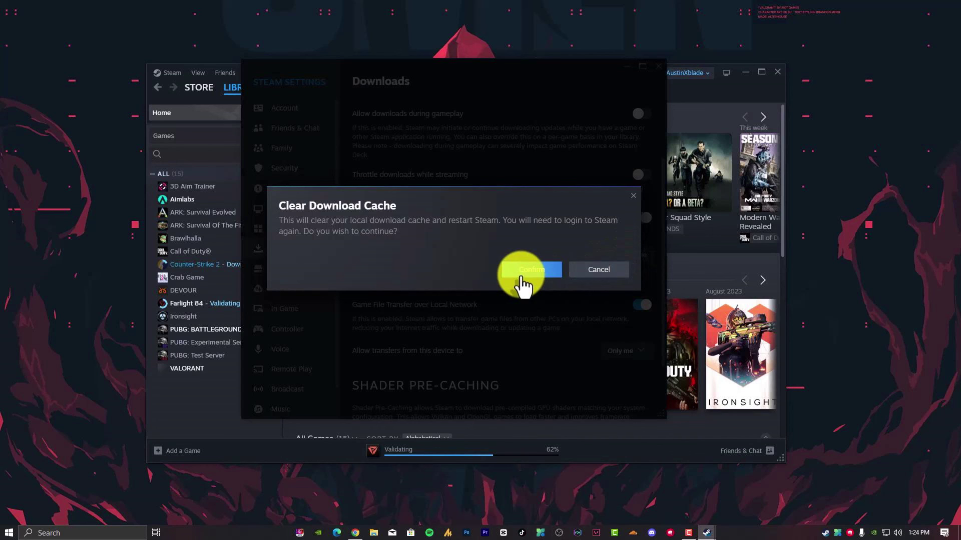
left_click(532, 270)
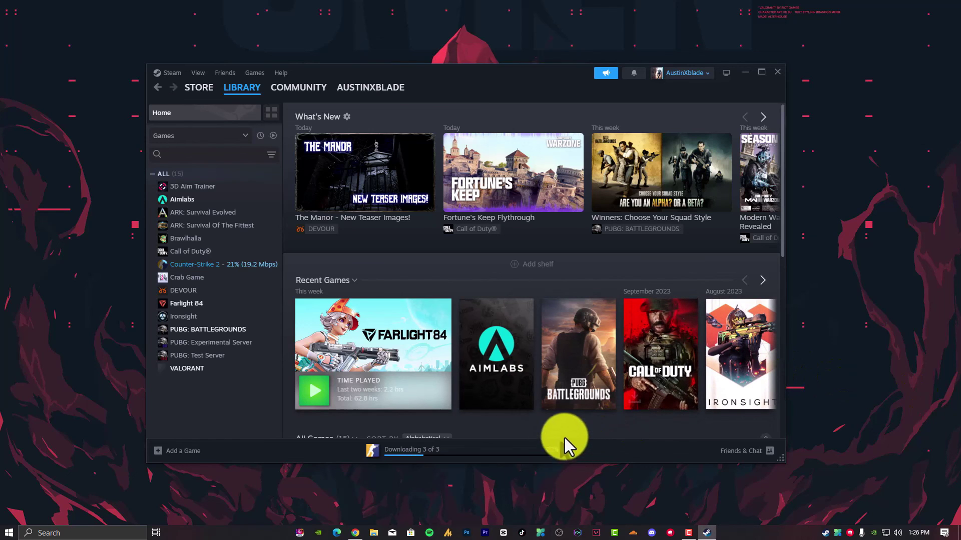
scroll(569, 422, "down", 8)
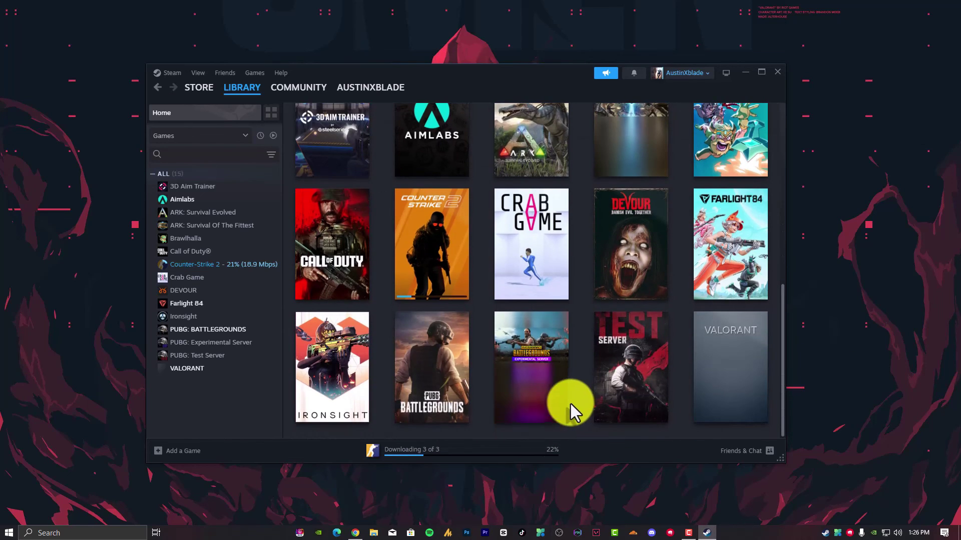
mouse_move(555, 386)
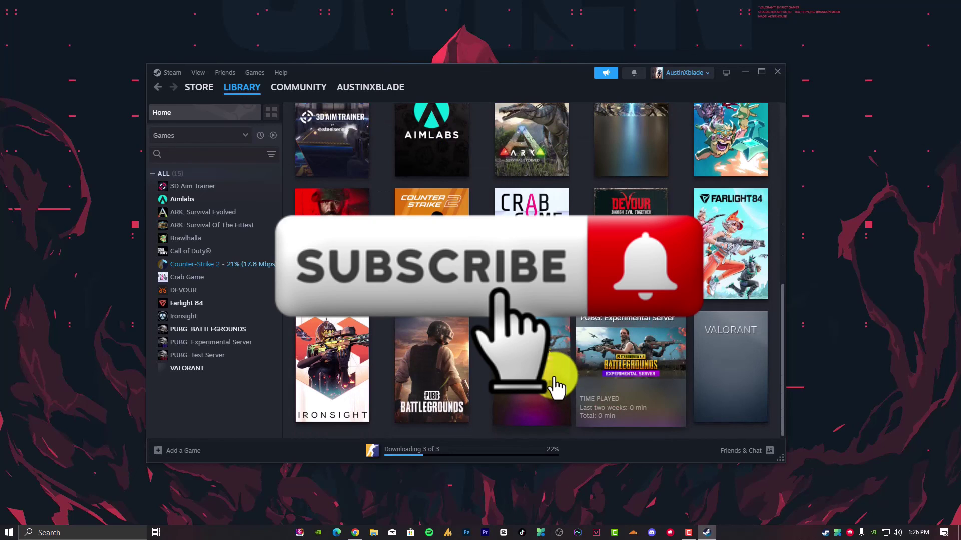